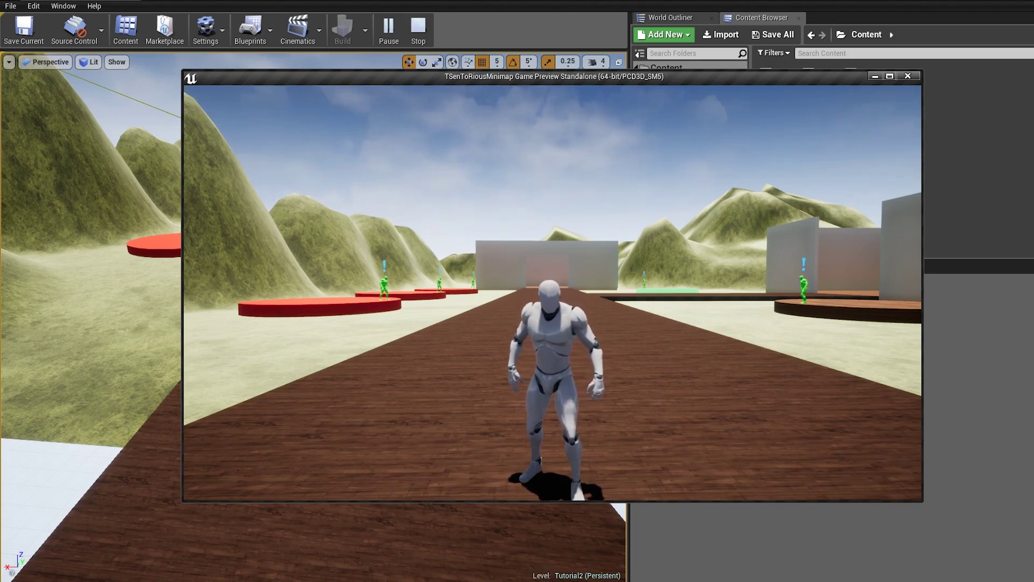
Stop the game preview and, in the Epic Games Launcher, browse the target projects for adding Dynamic UMG Minimap
key(Escape)
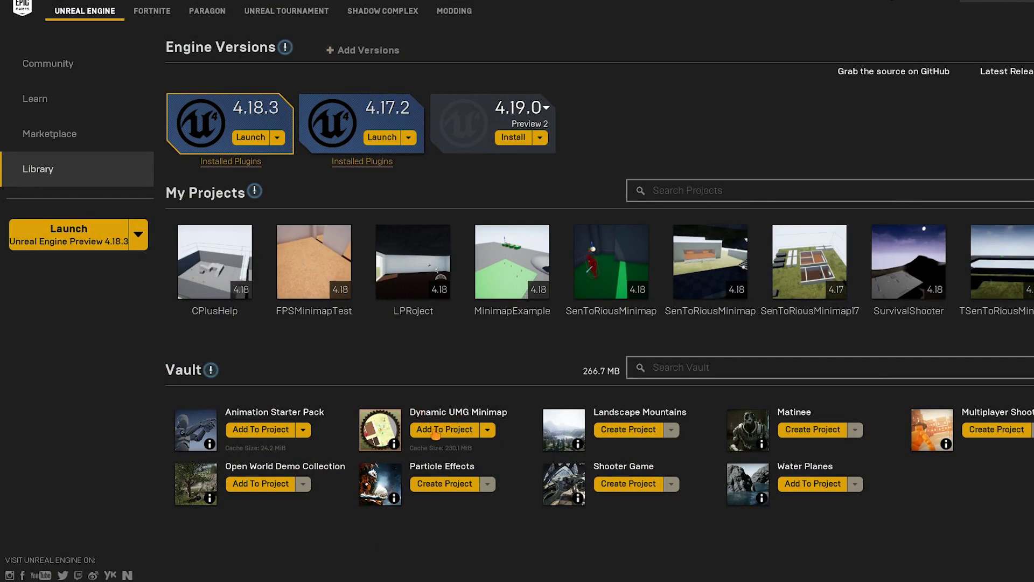
click(436, 430)
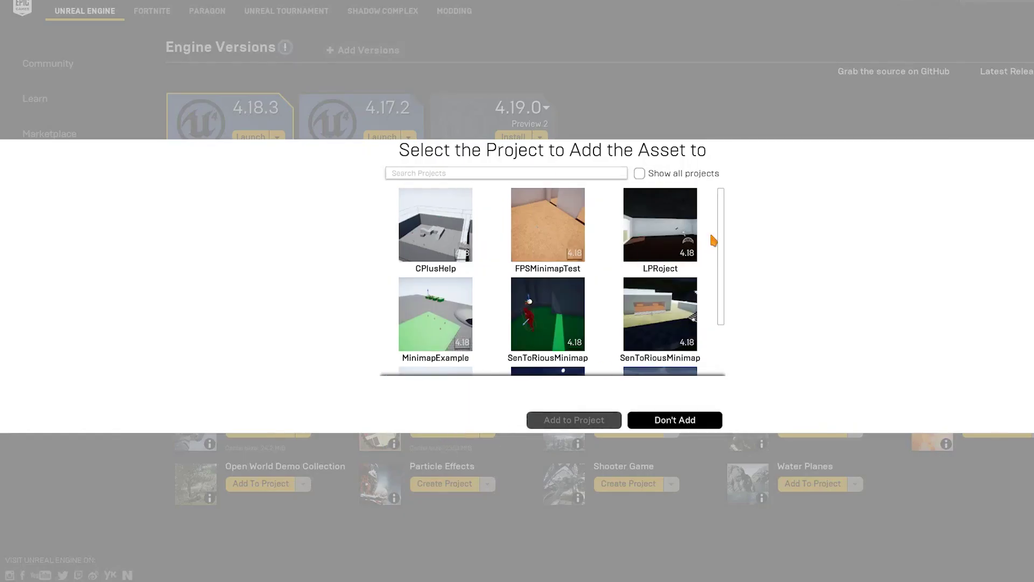
drag(722, 235, 723, 294)
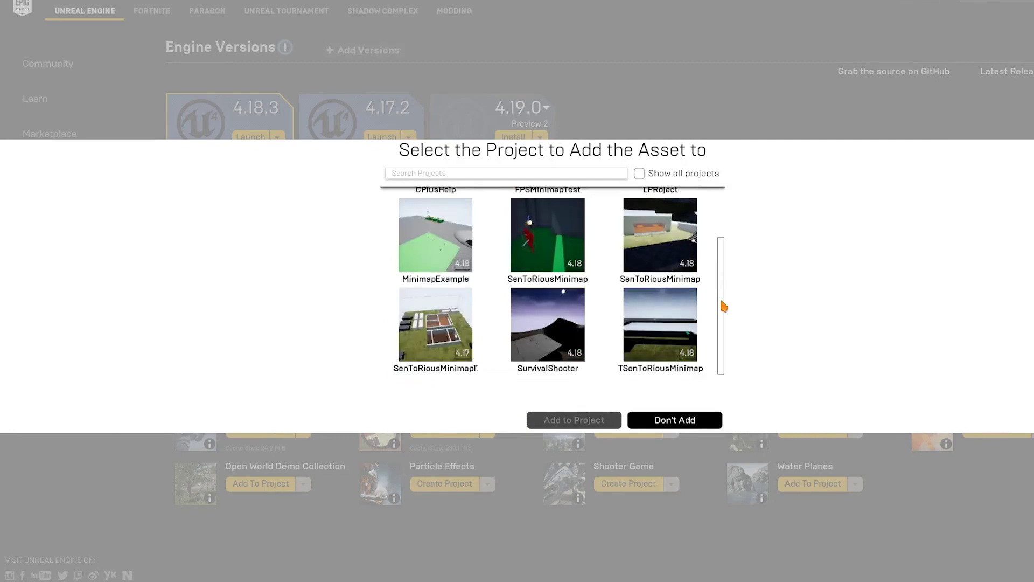
scroll(724, 306, up, 2)
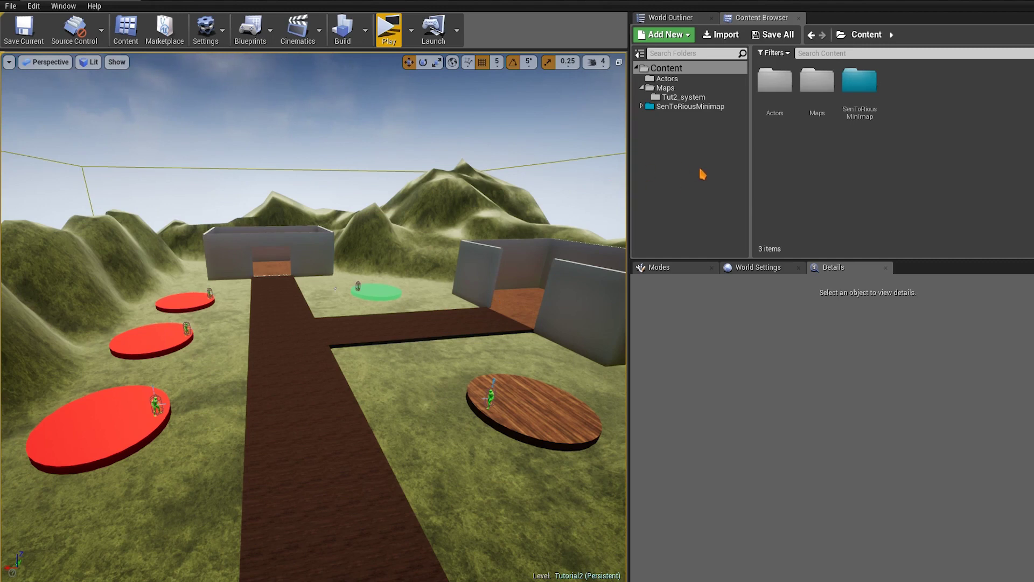
Place the MapCapture2D actor from SenToRiousMinimap/MinimapComponent/Actors/MapCapture2D in the level, above the landscape
click(694, 106)
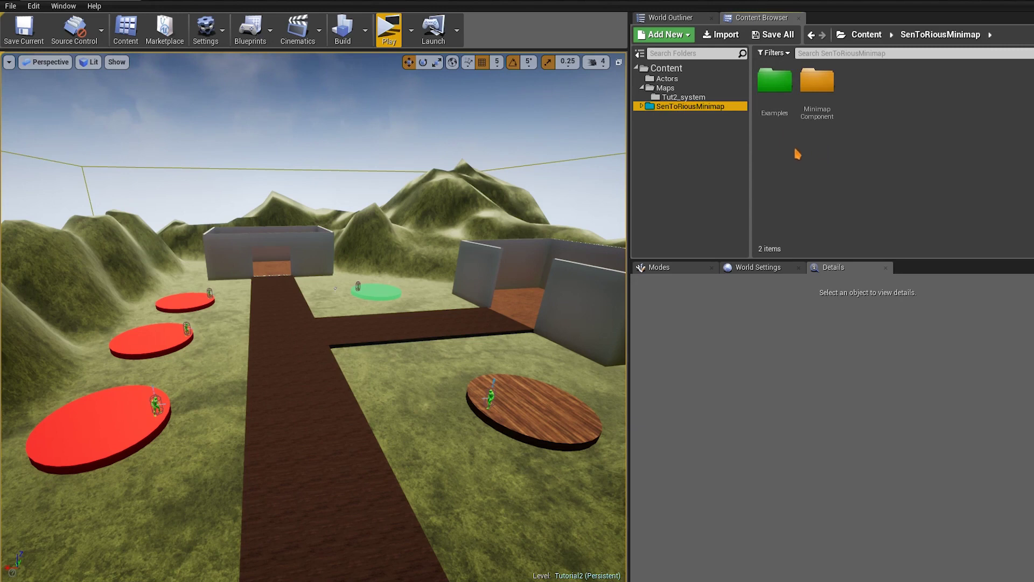
double_click(817, 80)
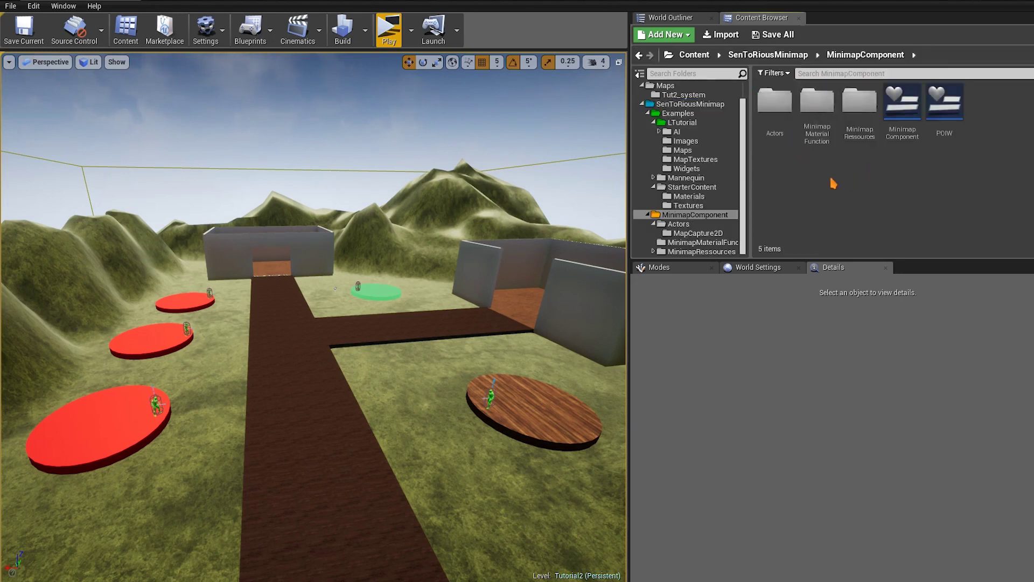
double_click(772, 132)
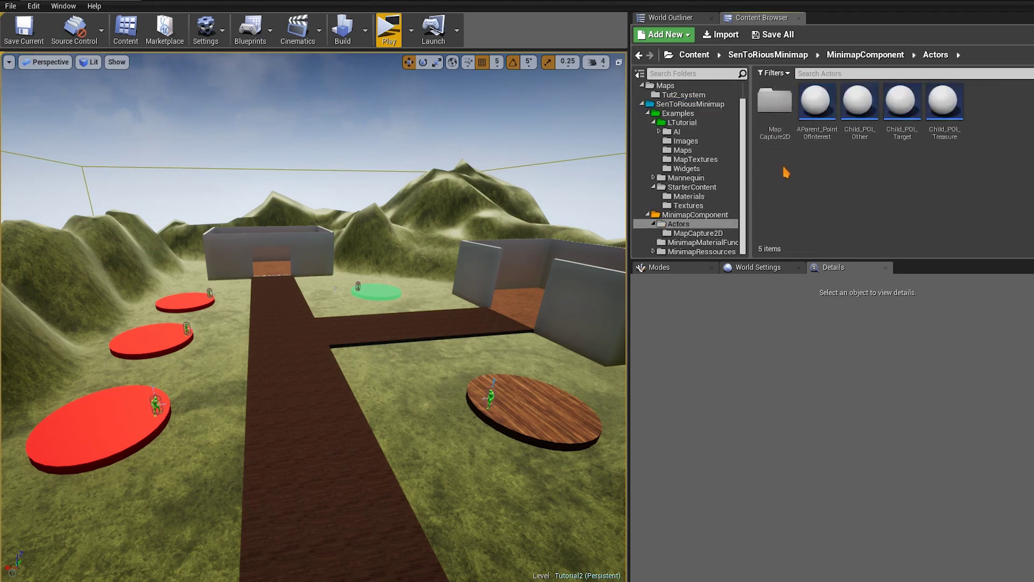
double_click(775, 113)
drag(776, 107, 368, 114)
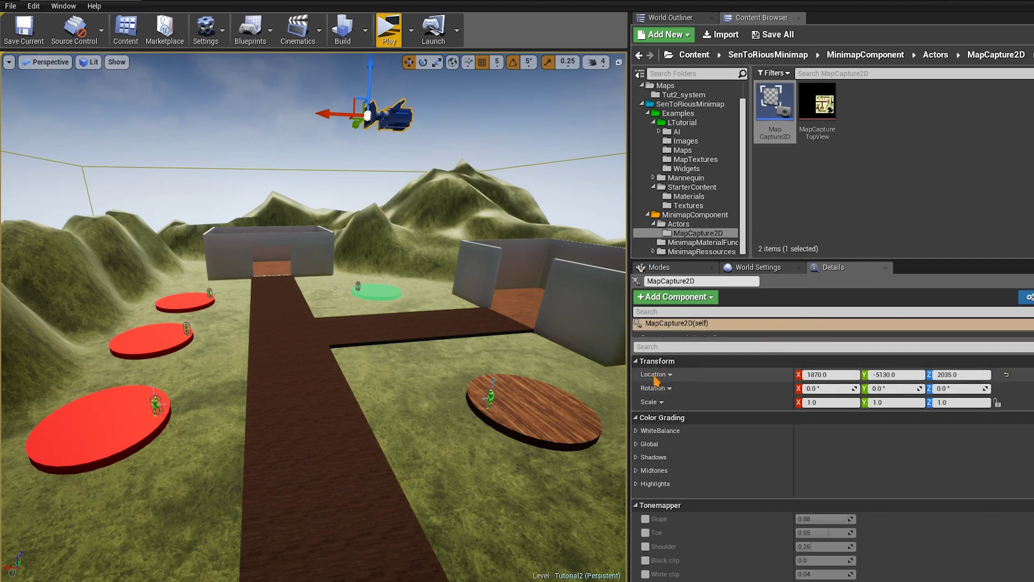
Set the X and Y location of the MapCapture2D actor to 0
click(832, 375)
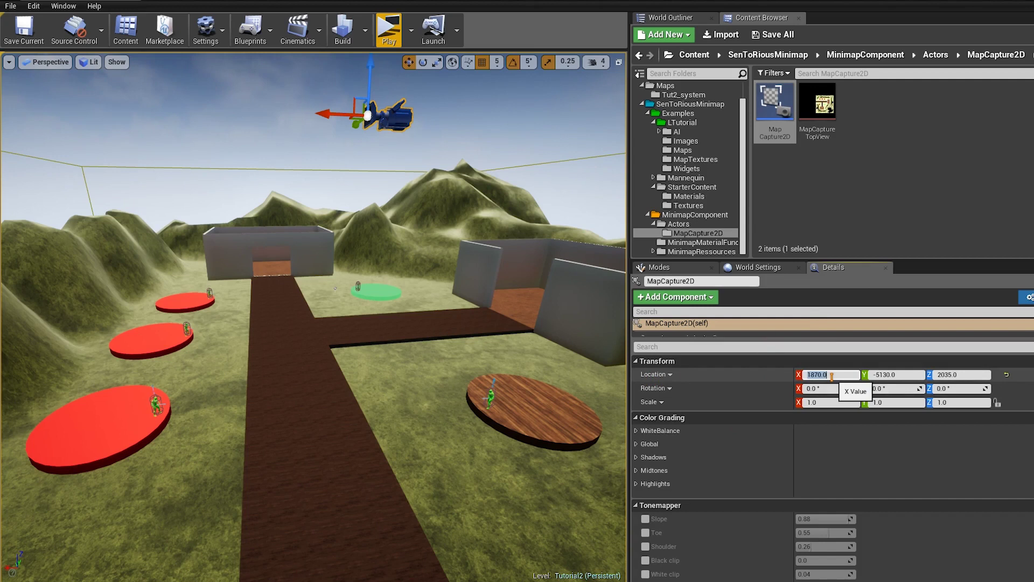
text(0)
key(Return)
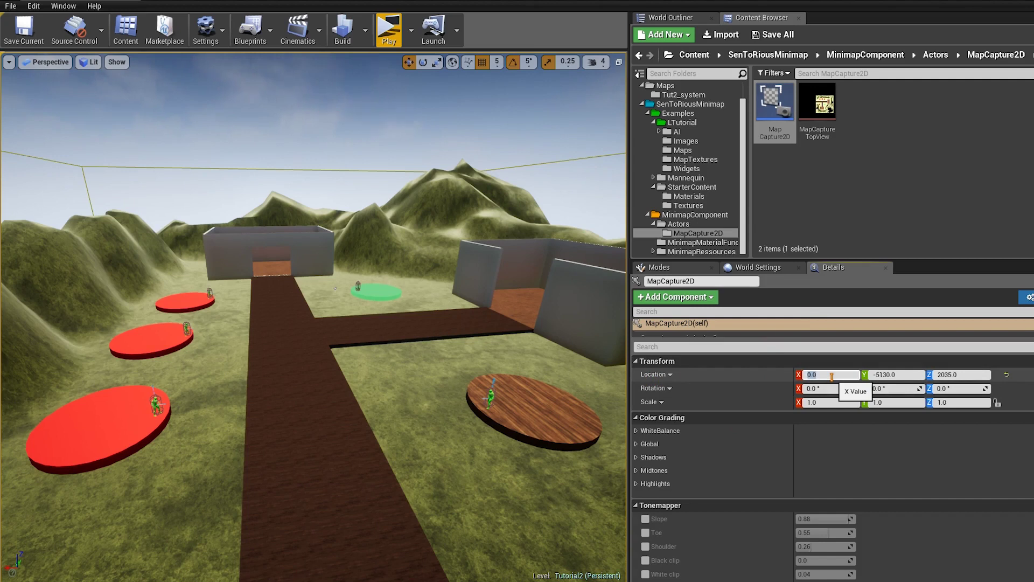
click(899, 374)
text(00)
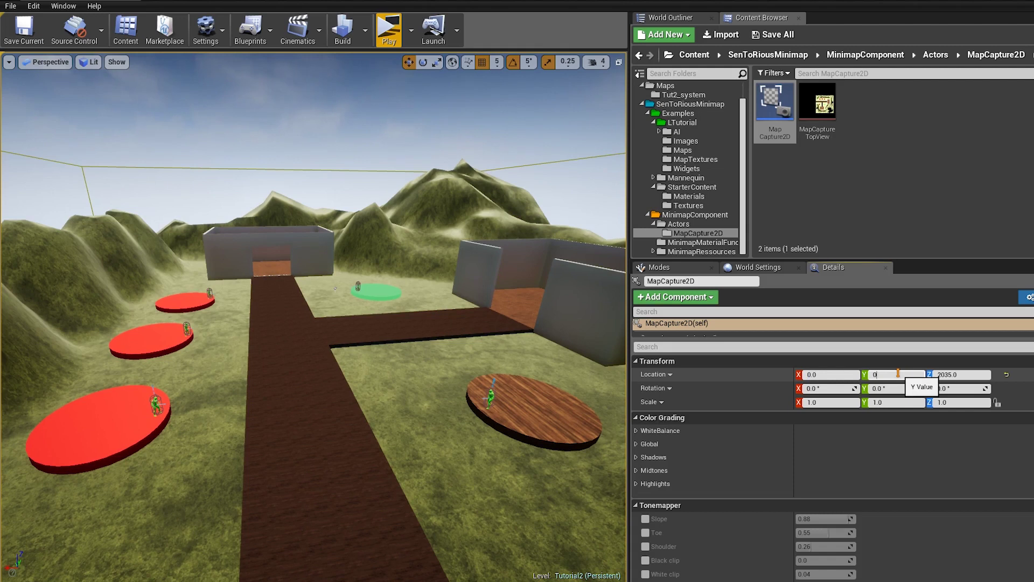
key(Return)
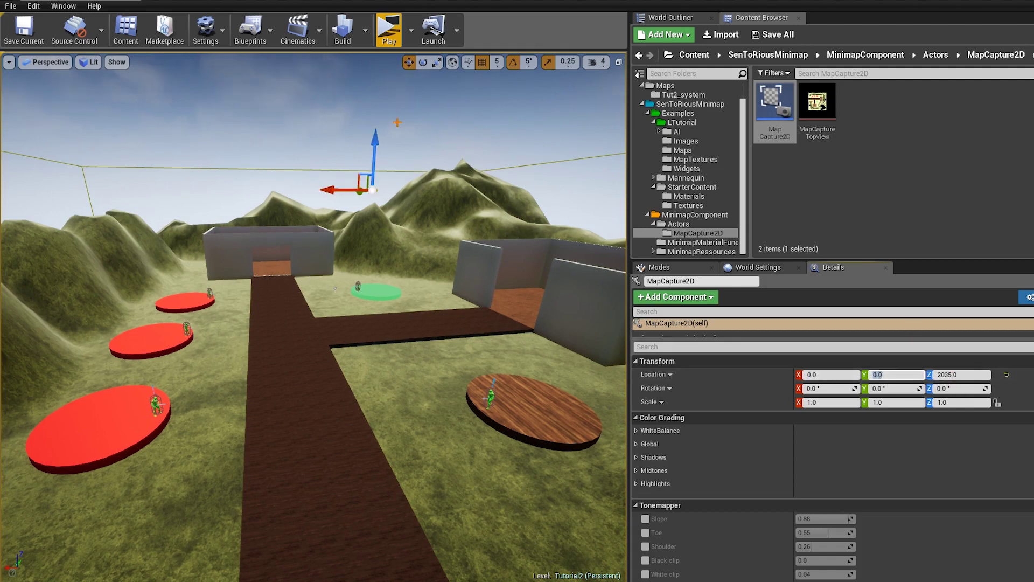
Raise the MapCapture2D actor high above the level, to a Z location of about 4950, and save the level
right_drag(356, 302, 356, 281)
drag(358, 232, 364, 63)
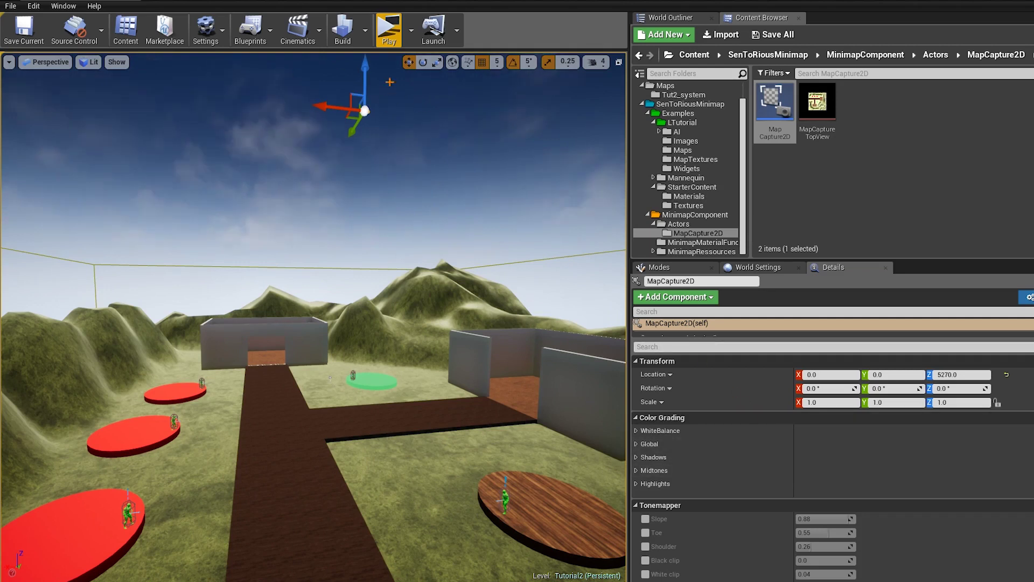
drag(364, 72, 363, 90)
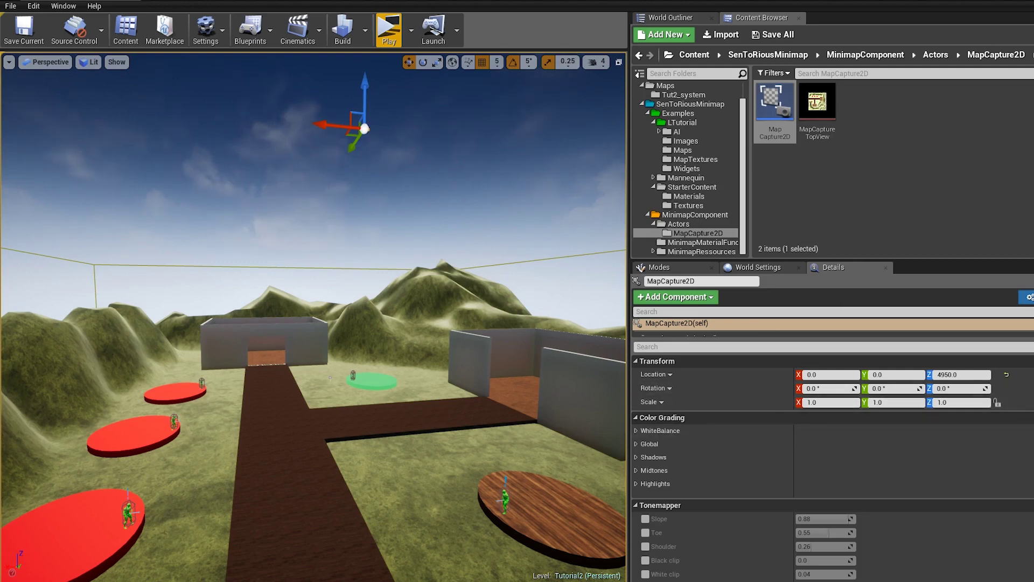
scroll(753, 413, down, 3)
scroll(753, 413, down, 10)
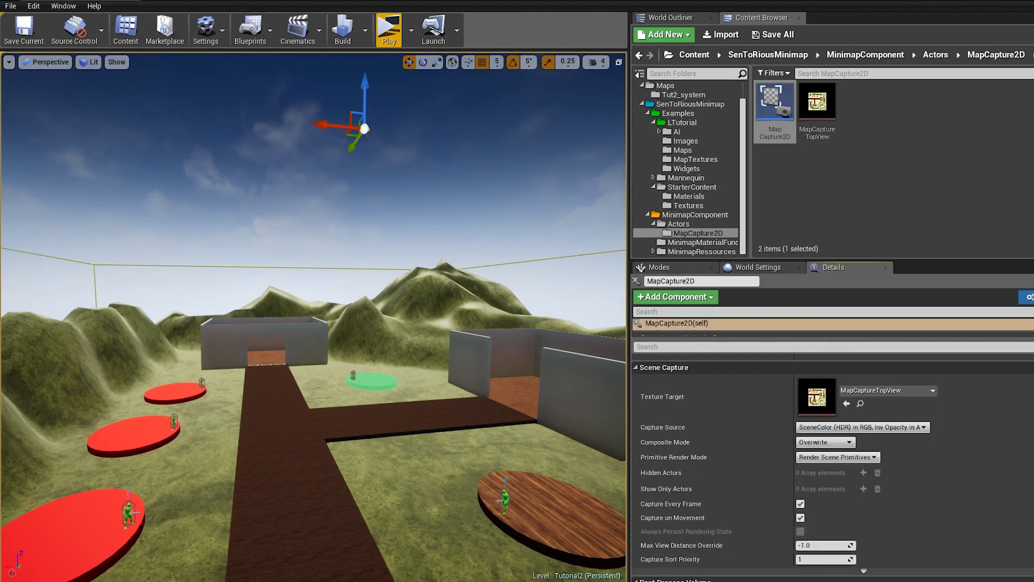
scroll(658, 407, up, 2)
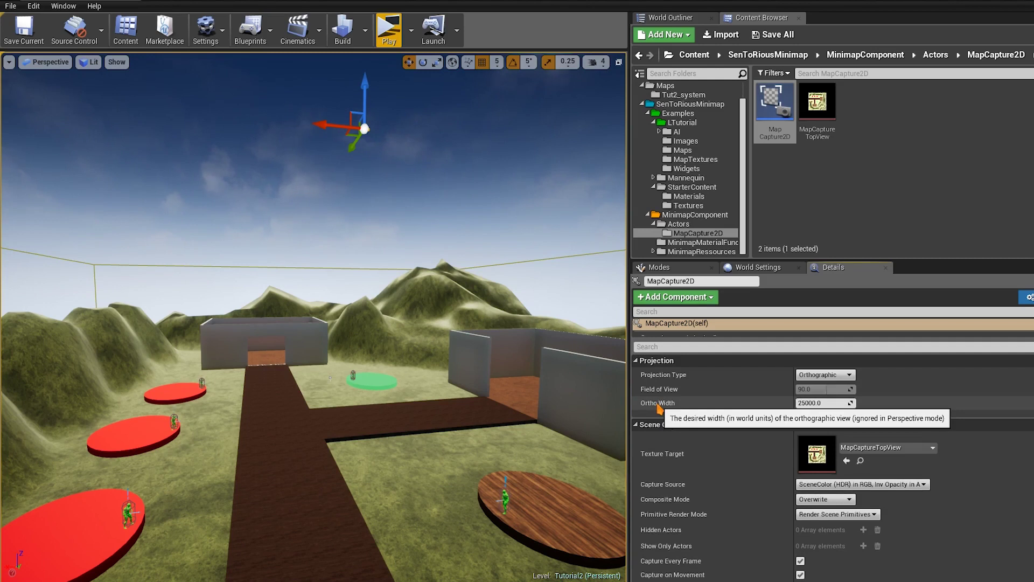
key(ctrl+s)
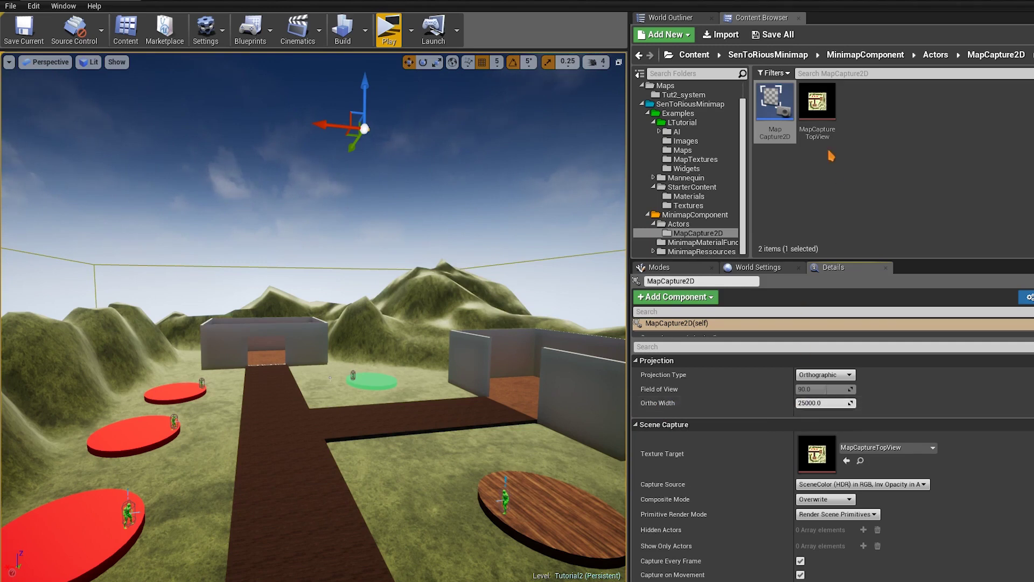
Try an Ortho Width of 10000 for the MapCapture2D projection and settle on 14000
mouse_move(828, 93)
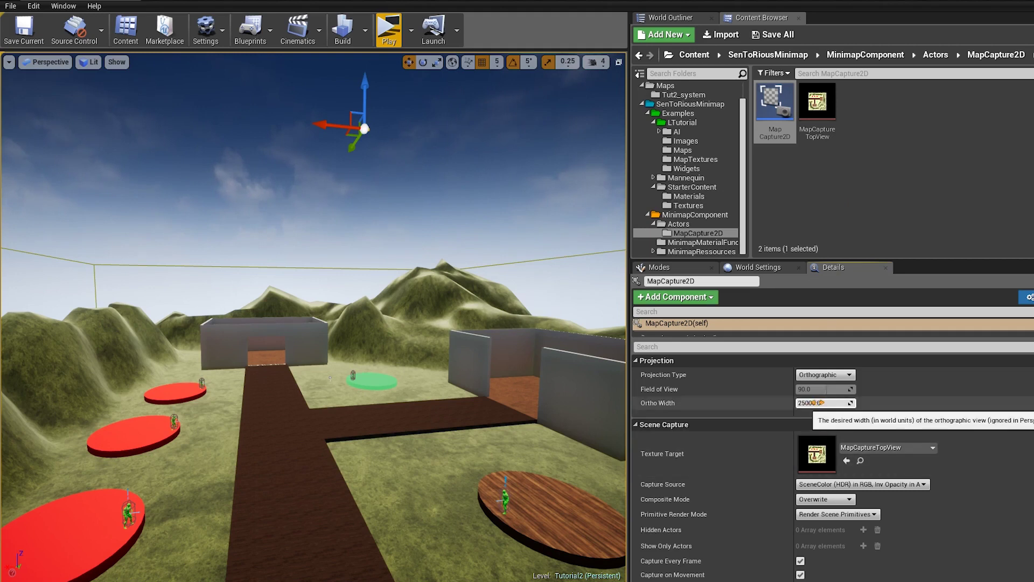
click(808, 403)
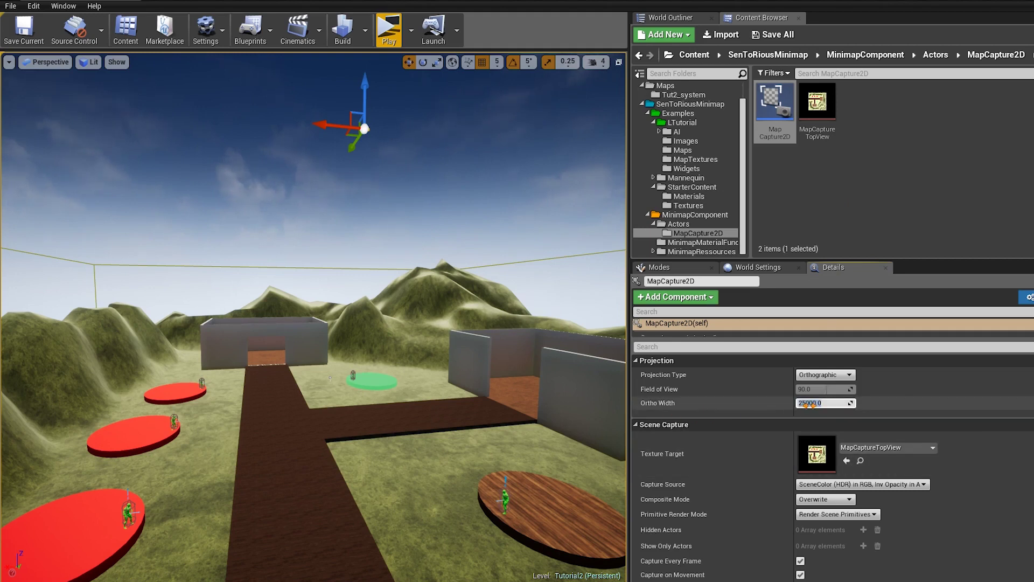
text(1)
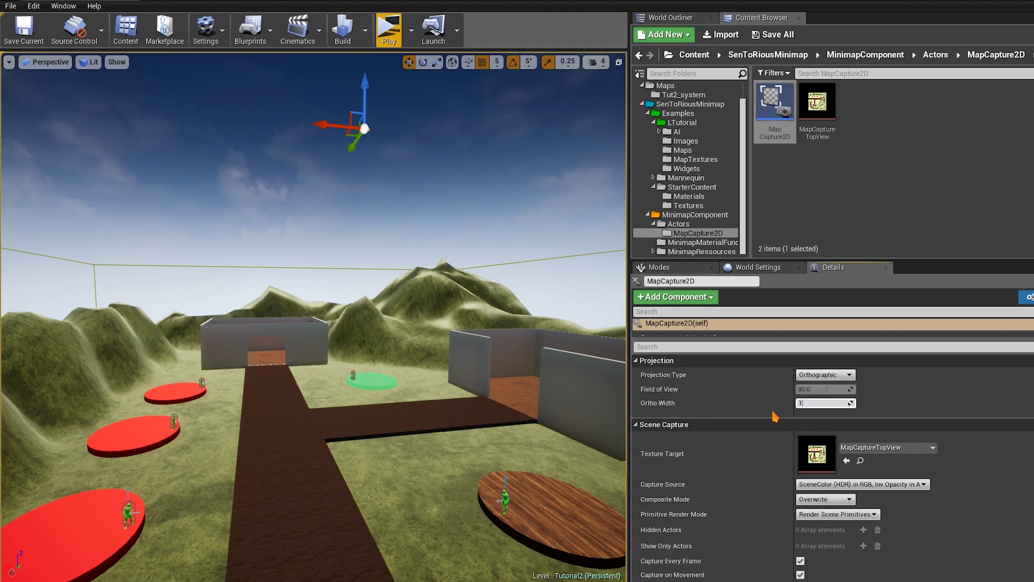
text(0000)
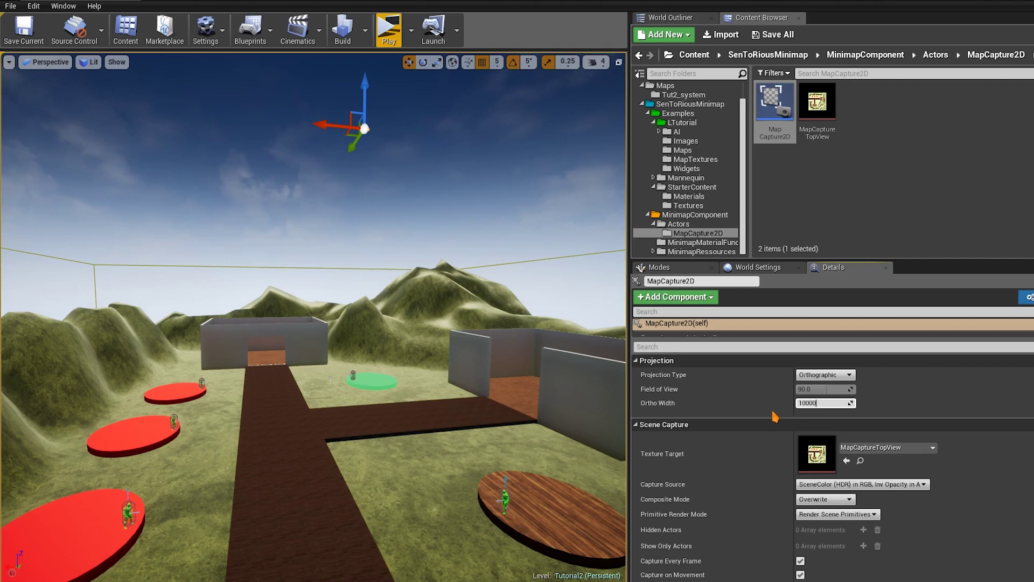
key(Return)
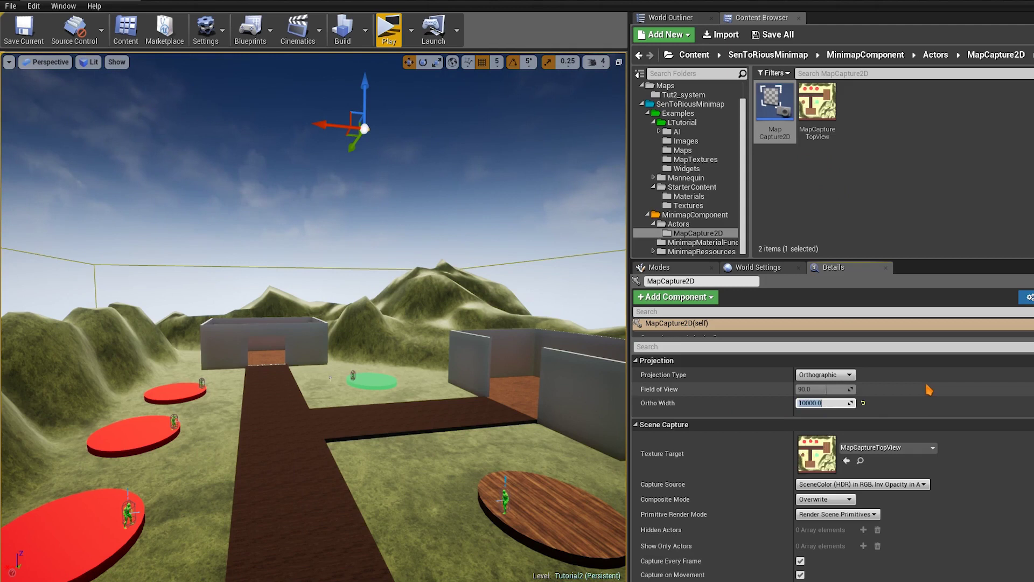
text(14000)
key(Return)
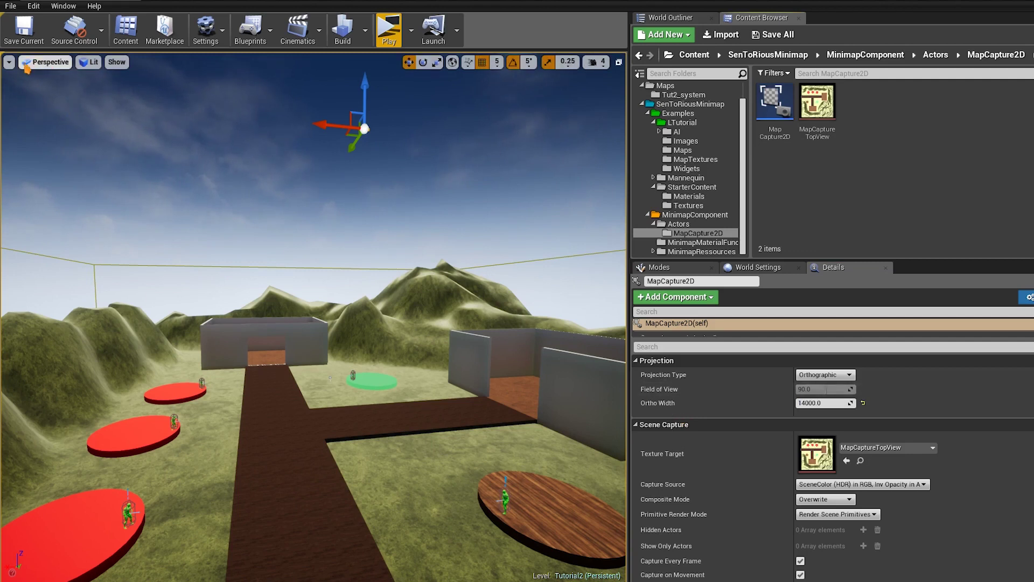
Measure the landscape's full width in the orthographic Top view and return to the Perspective view
click(47, 64)
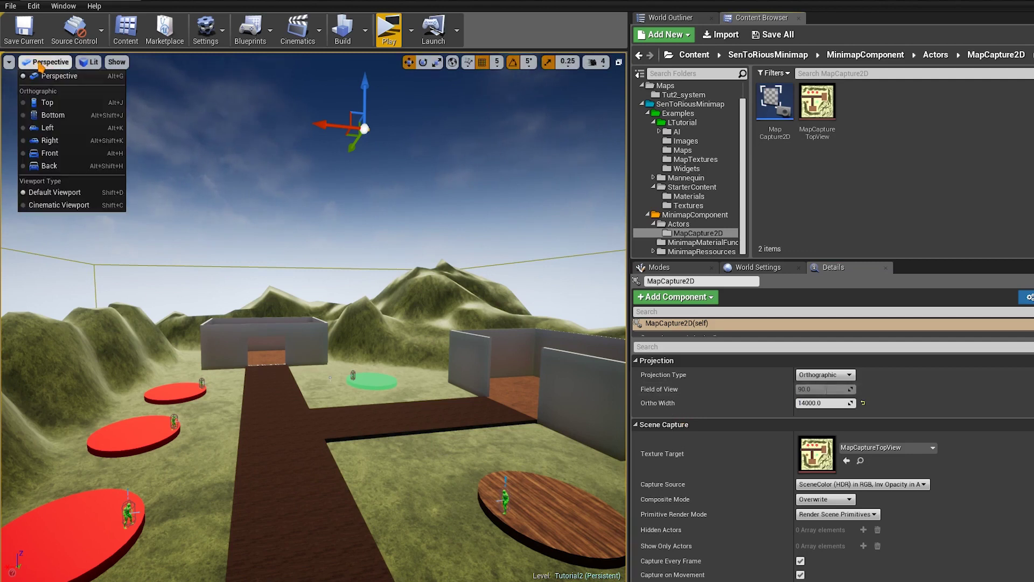
click(54, 101)
scroll(365, 305, down, 5)
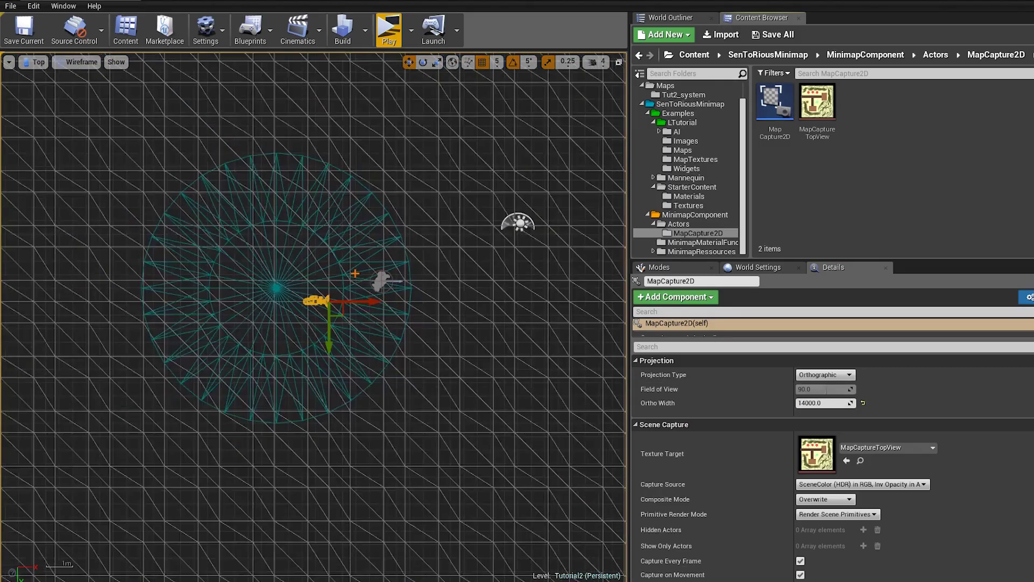
scroll(364, 304, down, 6)
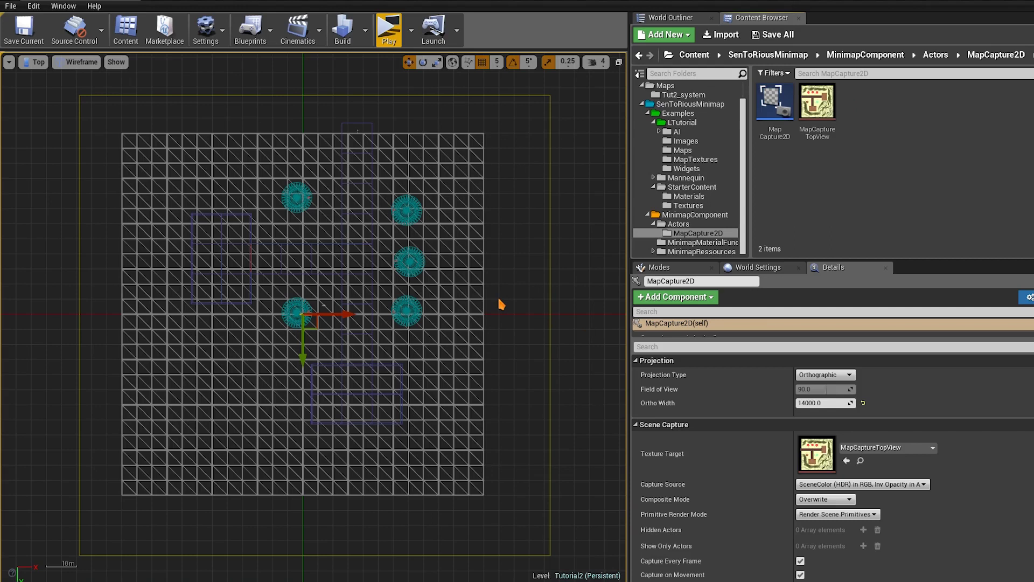
middle_drag(499, 299, 96, 304)
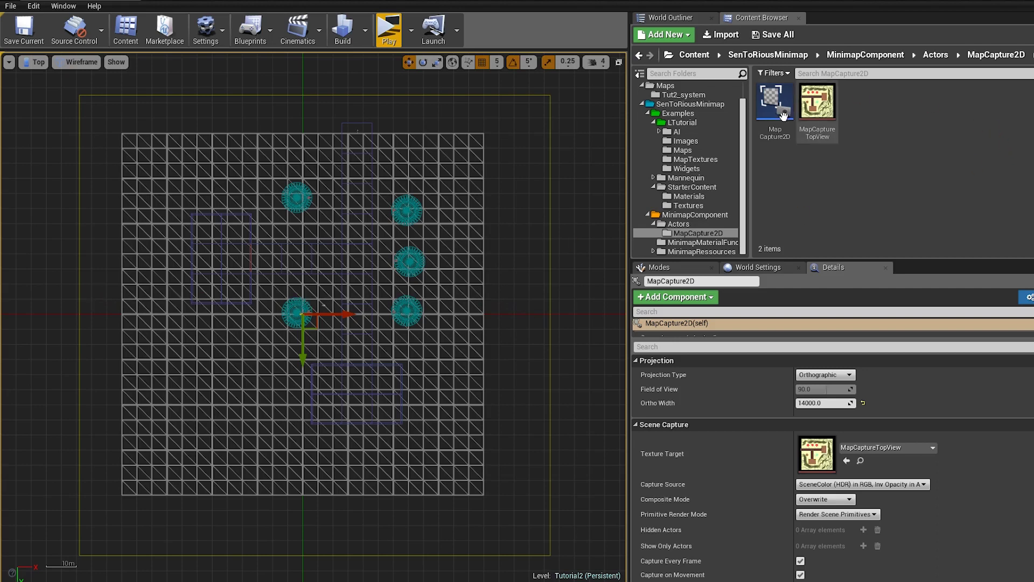
mouse_move(825, 103)
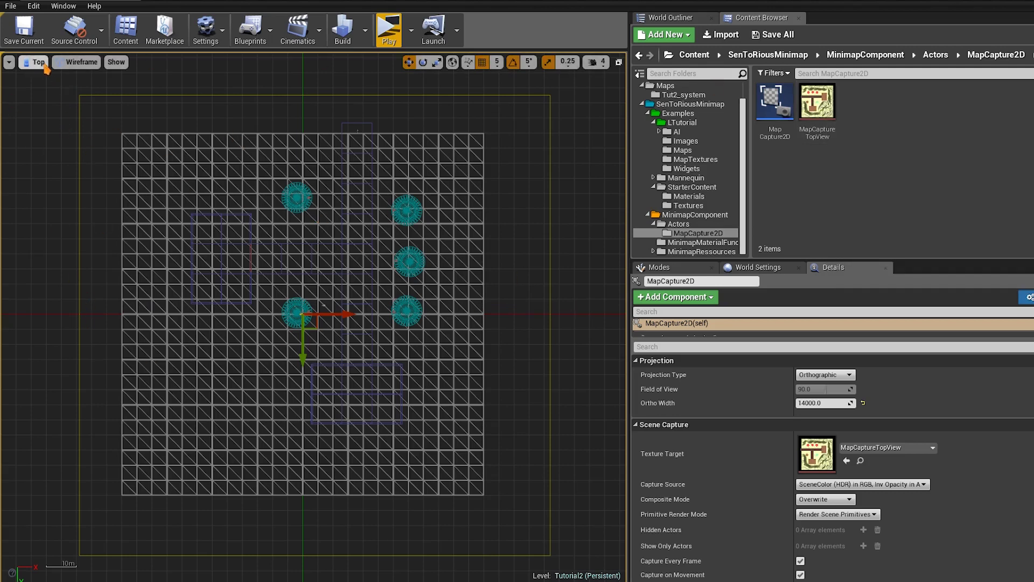
click(35, 62)
click(46, 103)
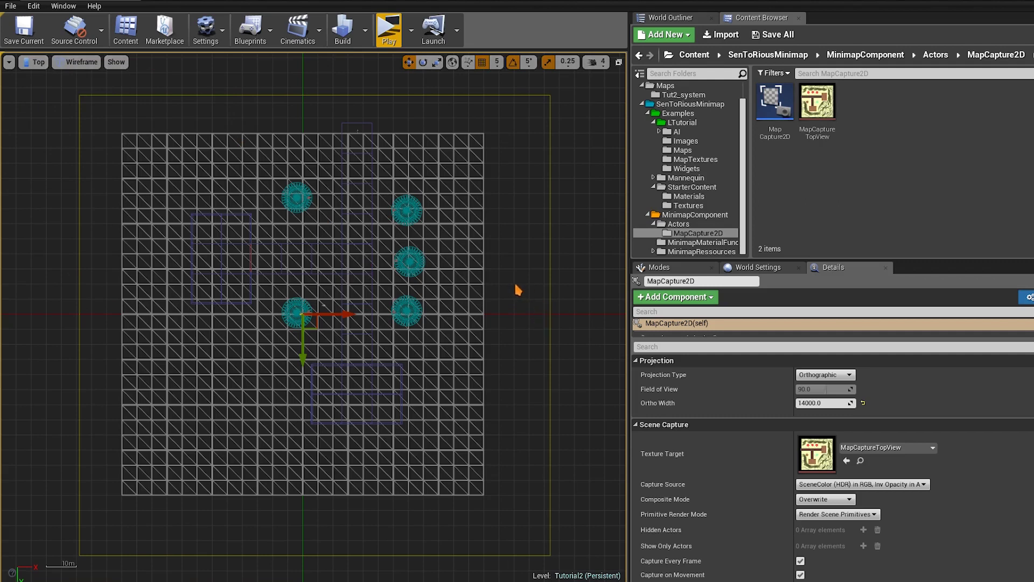
middle_drag(516, 285, 78, 285)
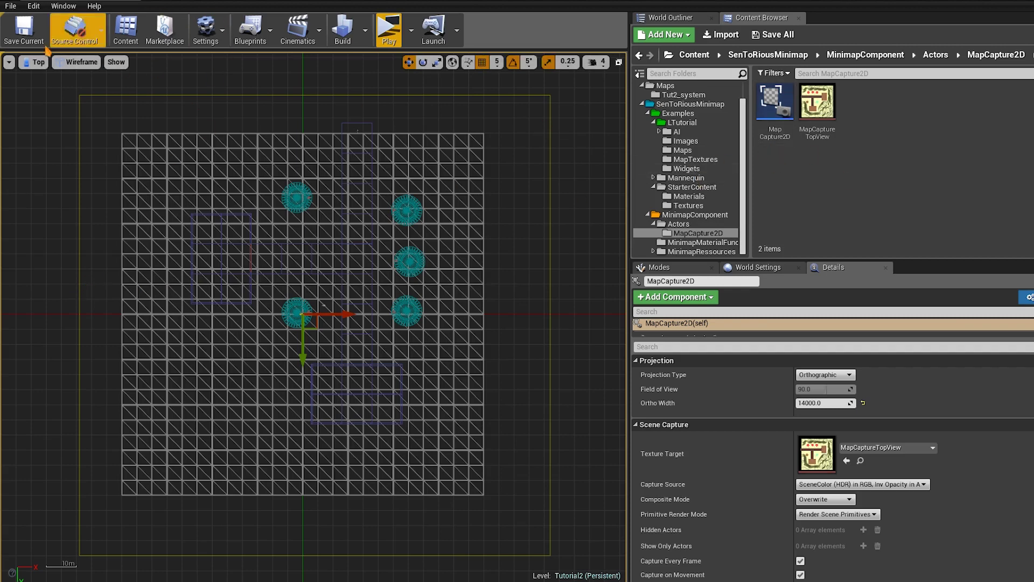
click(33, 62)
click(51, 80)
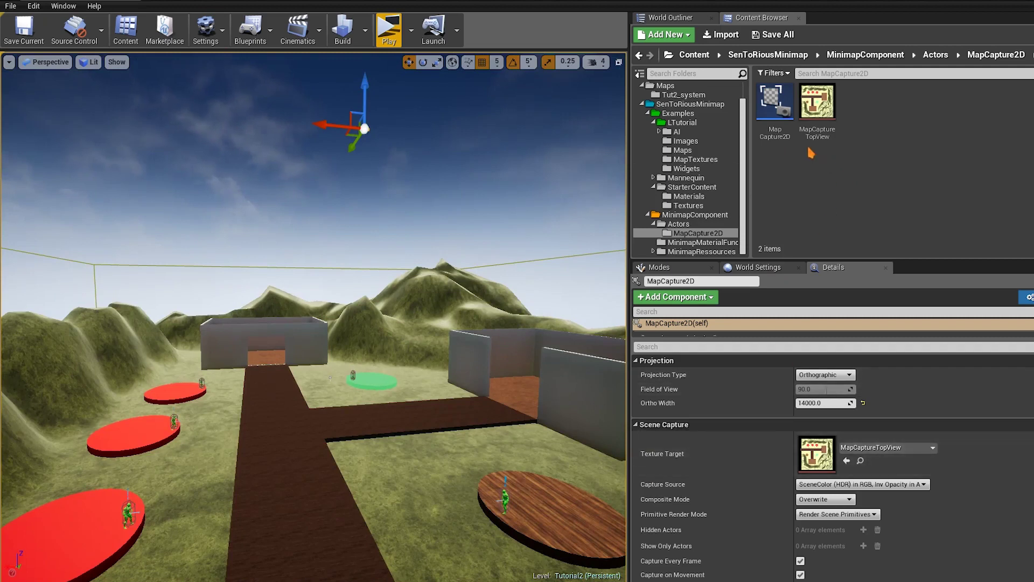
Lower the MapCapture2D actor slightly and create a static texture from the MapCaptureTopView render target
drag(367, 91, 366, 96)
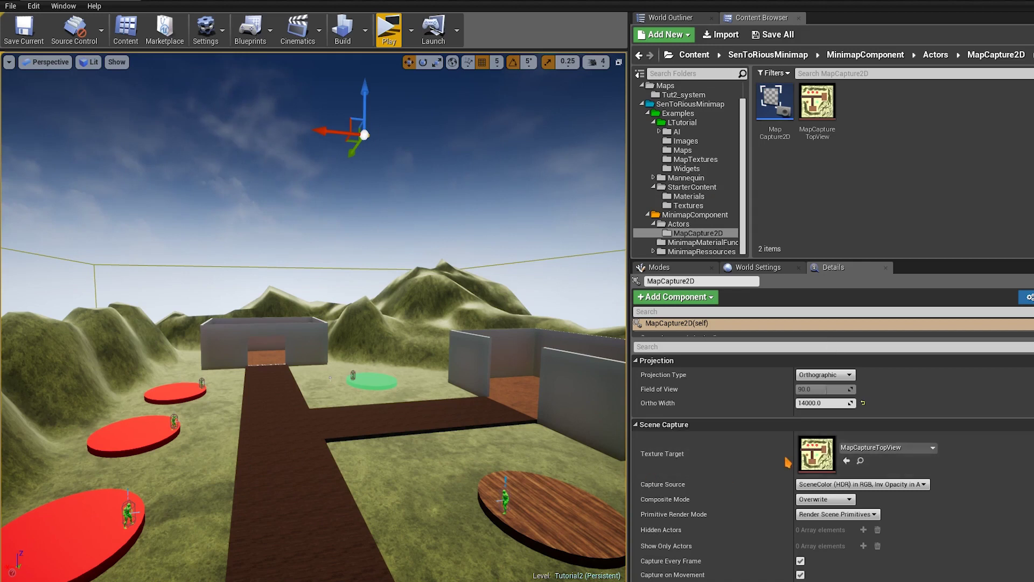
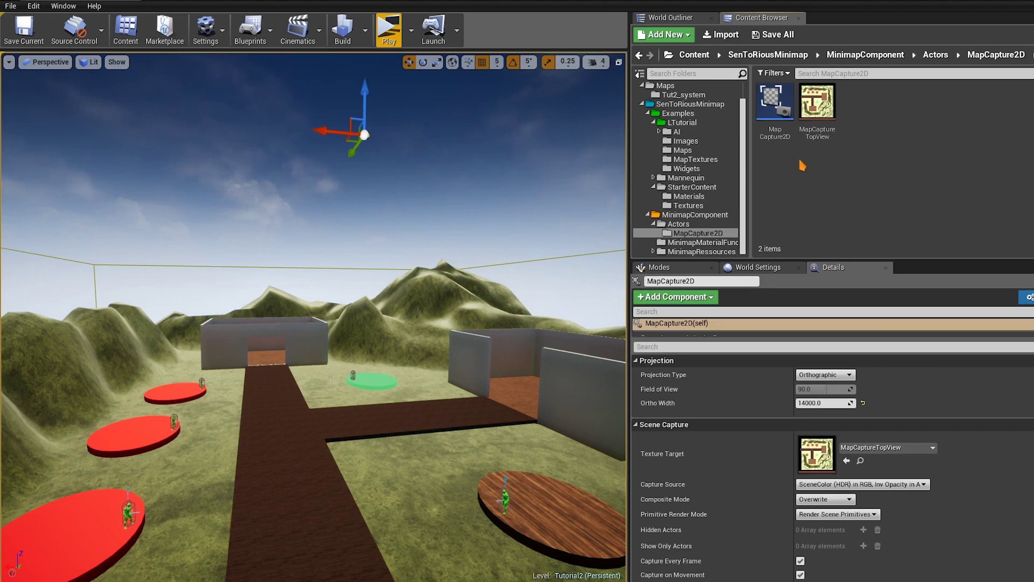
right_click(822, 120)
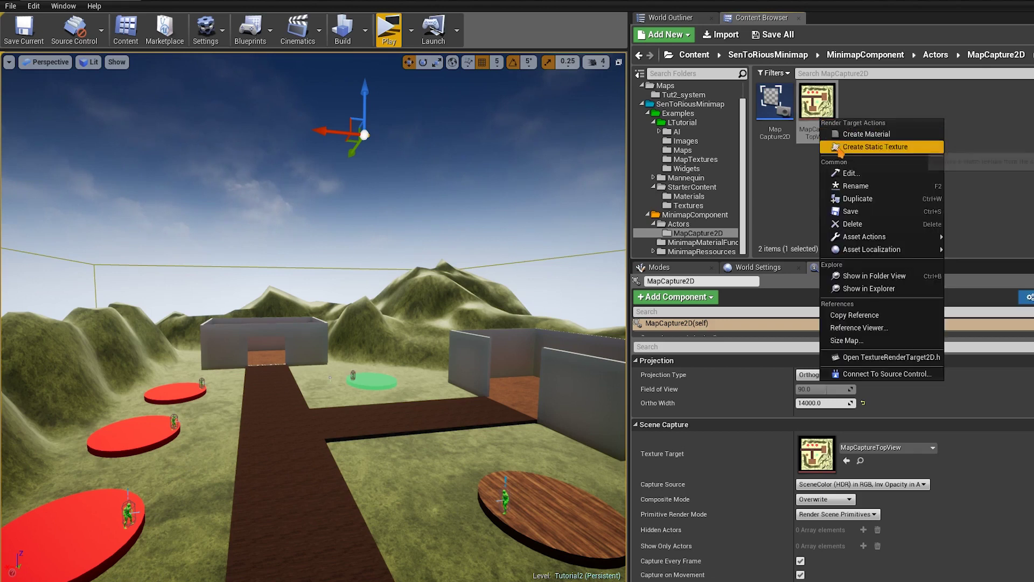
click(882, 150)
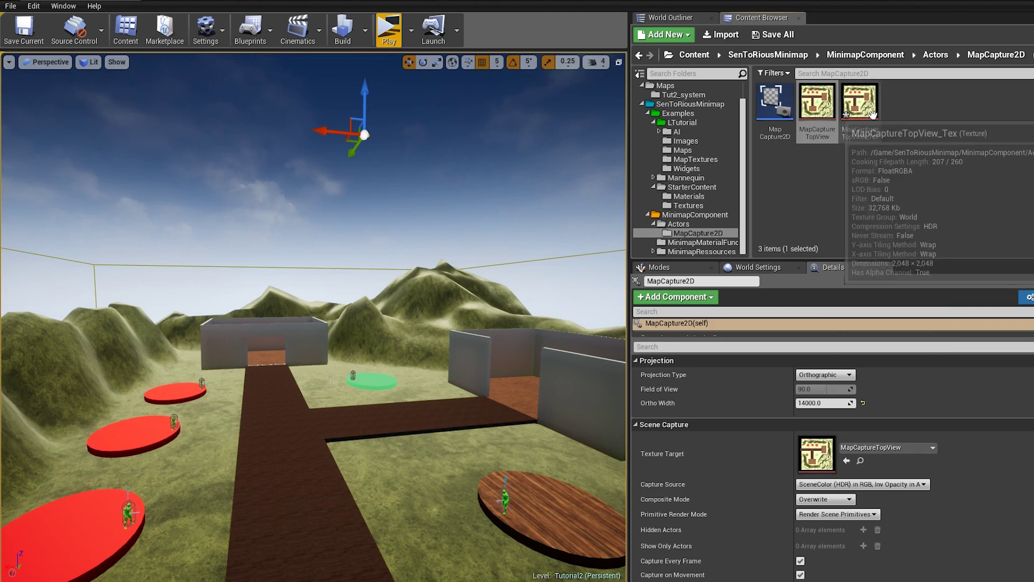
Lower the MapCapture2D actor well below its current height, then remove it from the level
drag(365, 89, 370, 156)
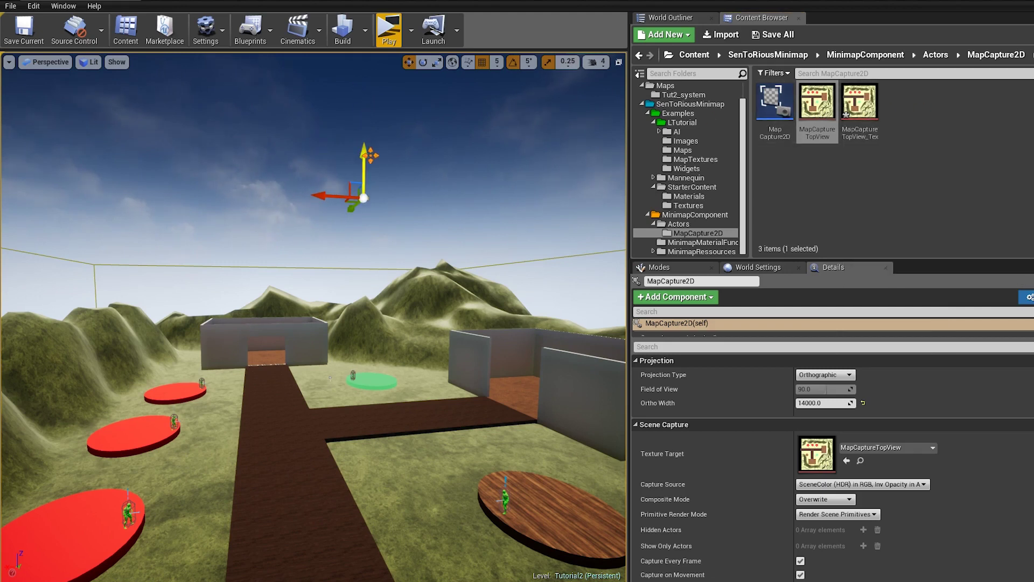
click(371, 156)
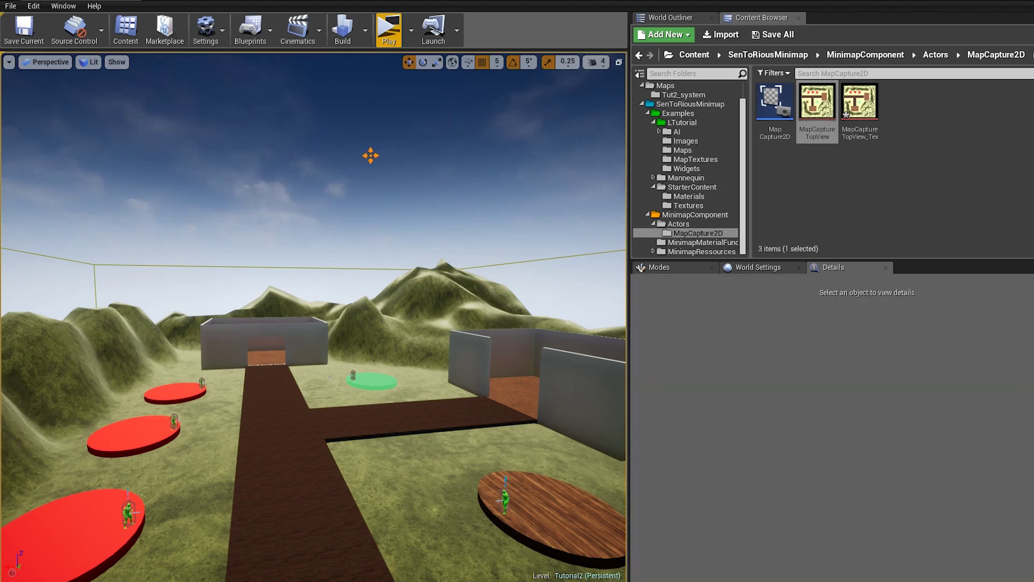
Rename the MapCaptureTopView_Tex texture as MyMaptexture
click(873, 136)
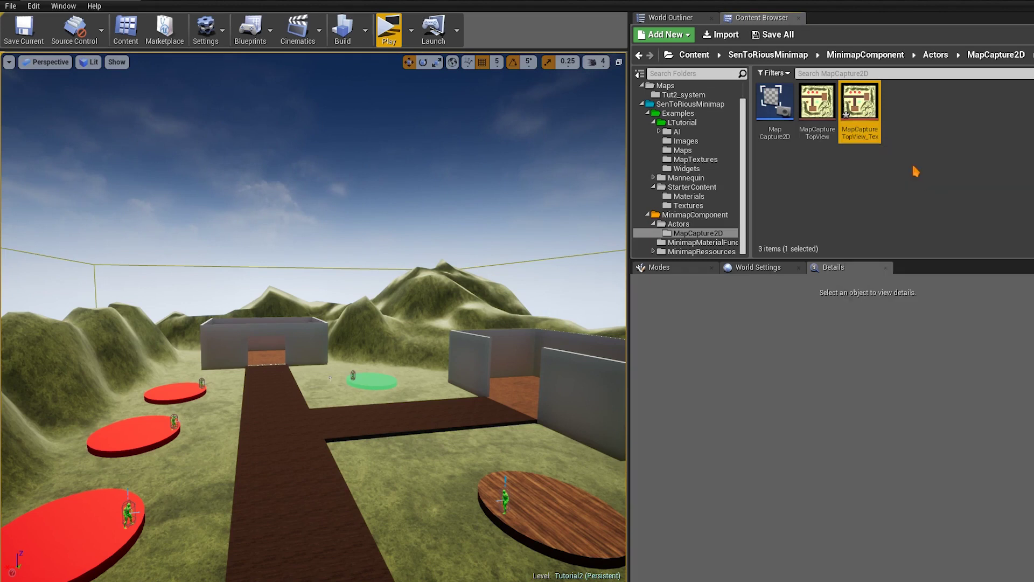
key(F2)
text(MyMapte)
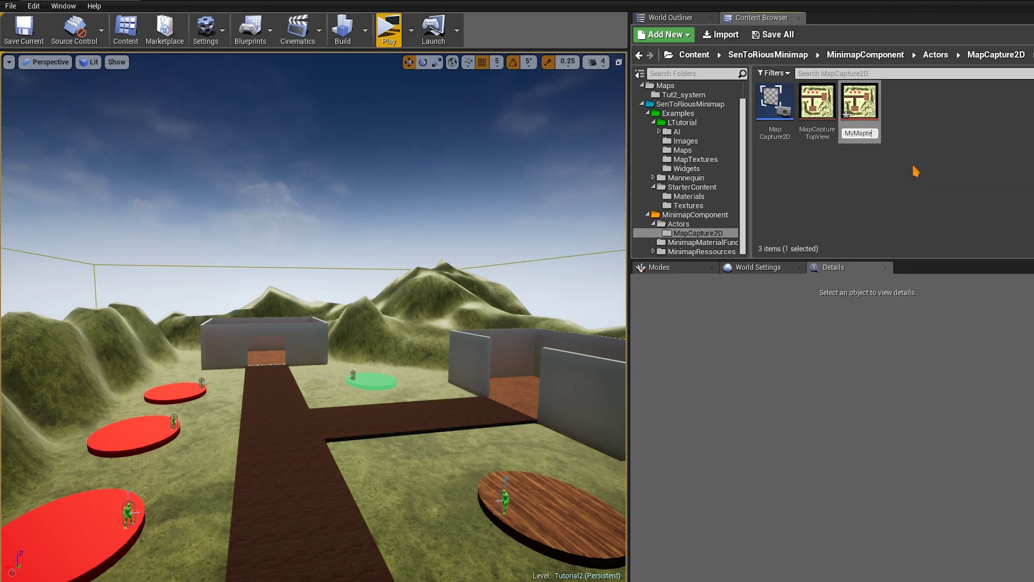
text(xture)
key(Return)
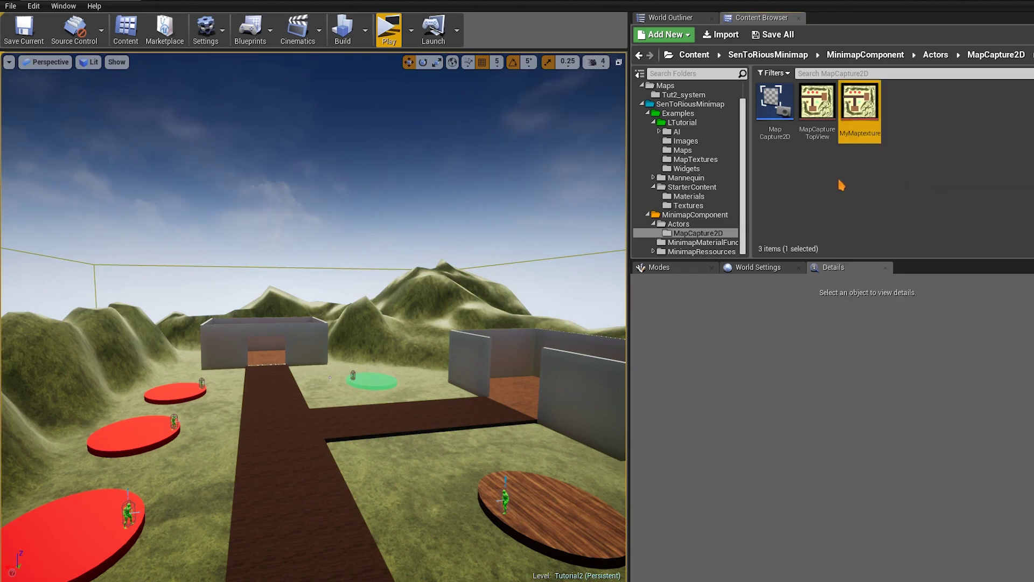
click(866, 171)
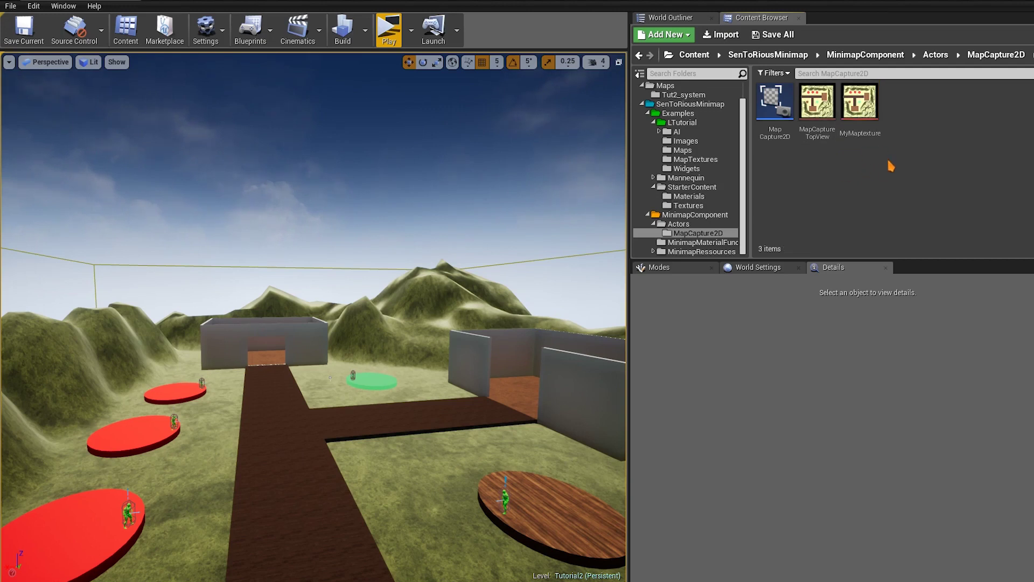
Look up the Export option among the asset actions of the MyMaptexture texture
right_click(858, 105)
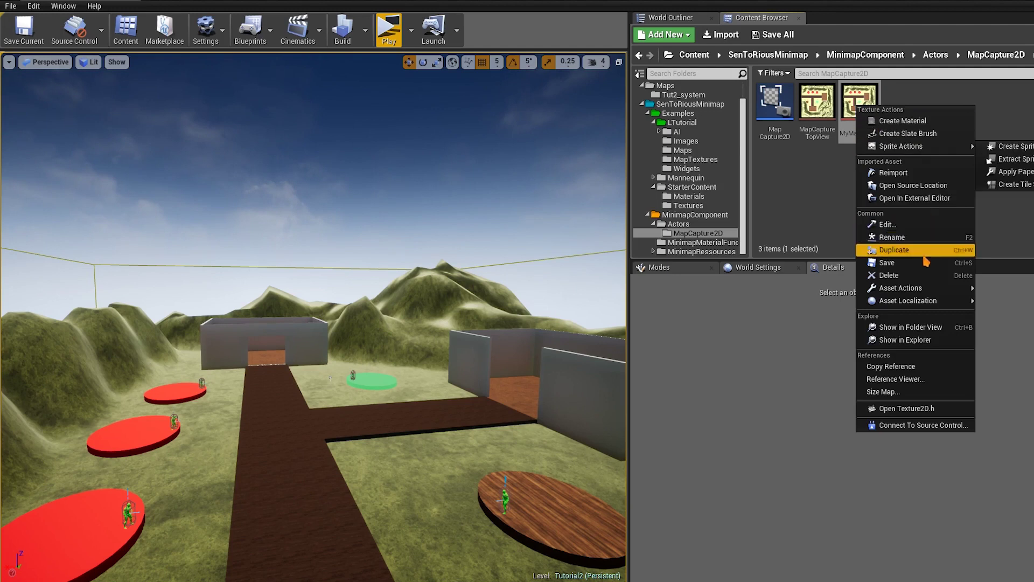
mouse_move(901, 287)
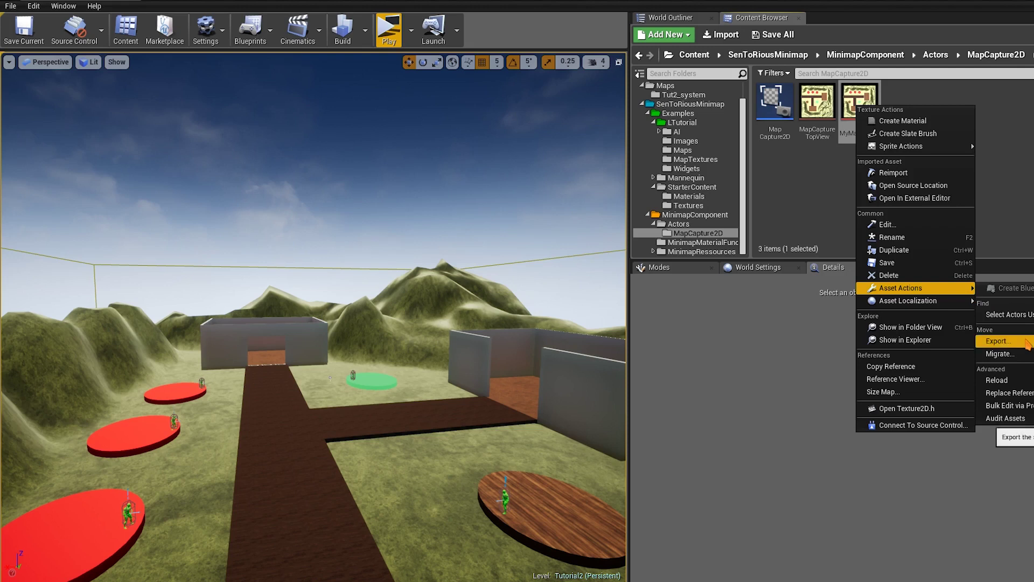
click(950, 156)
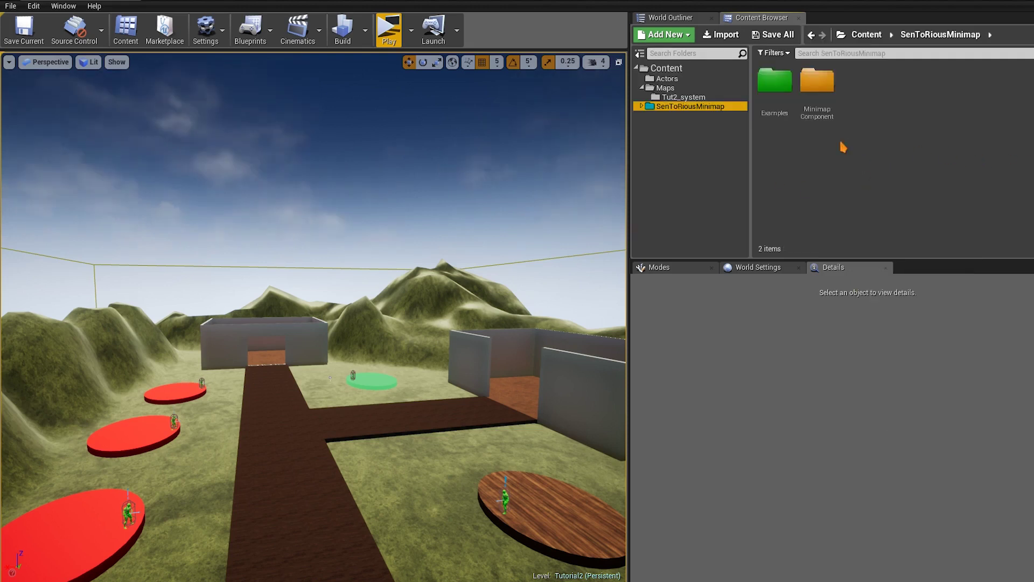
Play-test the level, run the character forward and to the right, and end the preview
click(389, 30)
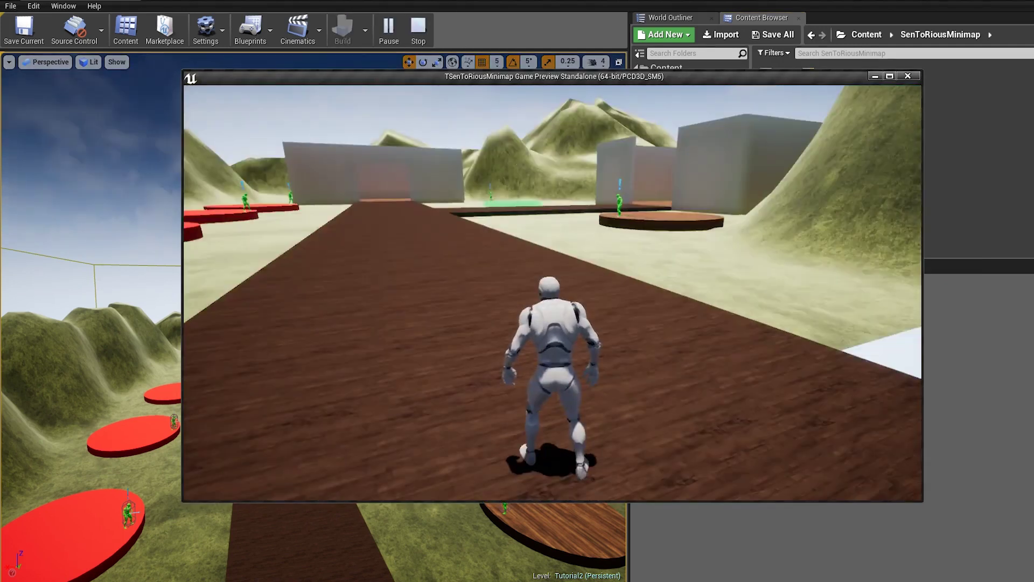
key(w)
key(d)
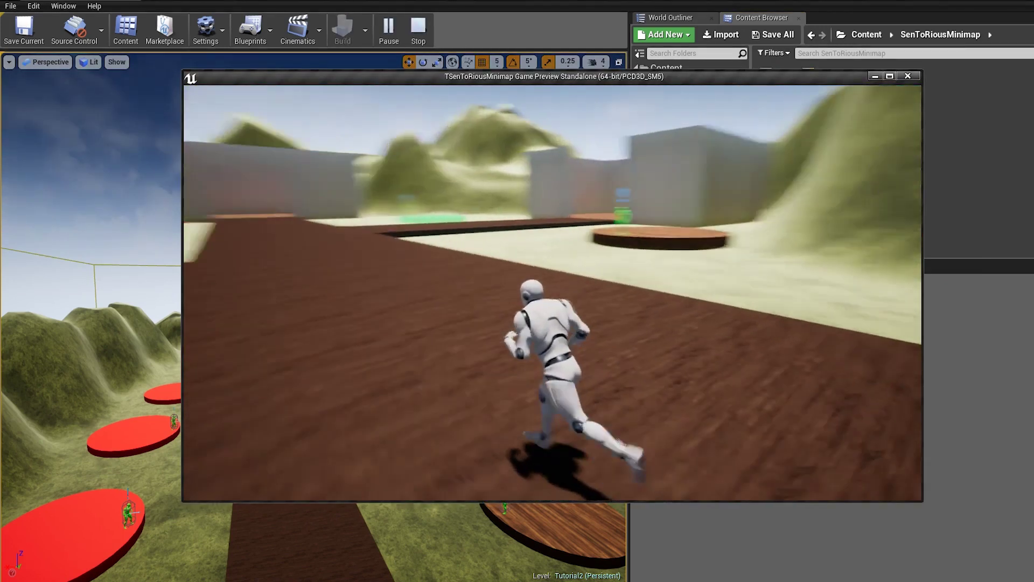
key(Escape)
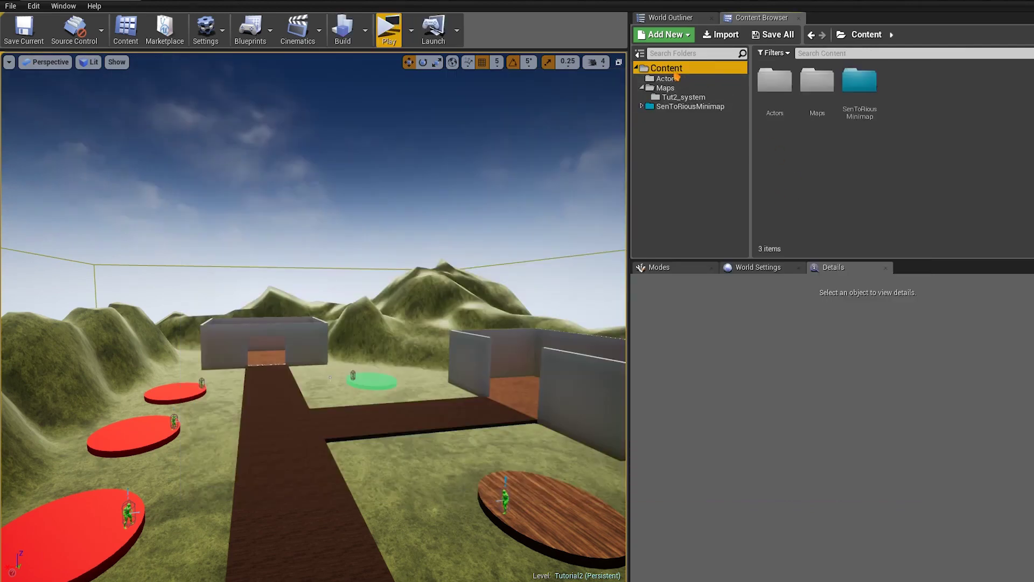
Open the project's Maps folder, select the Tutorial2 level and save it
double_click(817, 86)
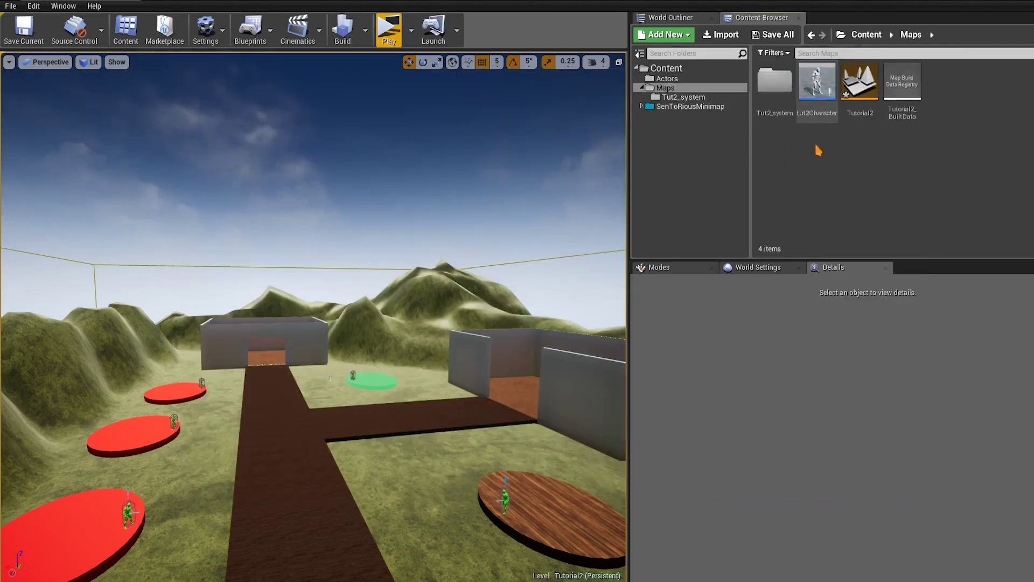
mouse_move(298, 151)
right_down()
mouse_move(345, 152)
mouse_move(315, 159)
right_up()
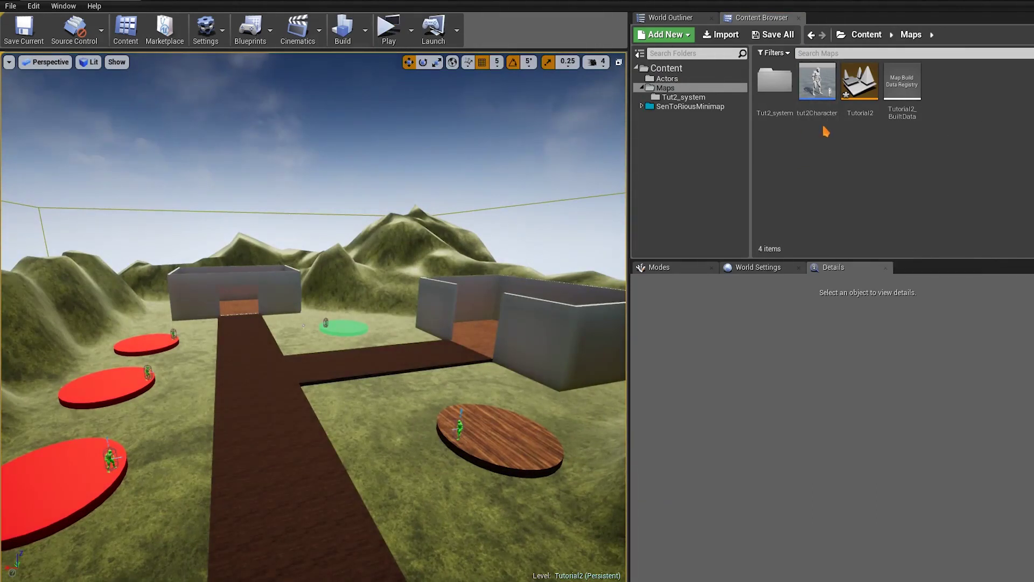
mouse_move(831, 117)
click(874, 108)
key(ctrl+s)
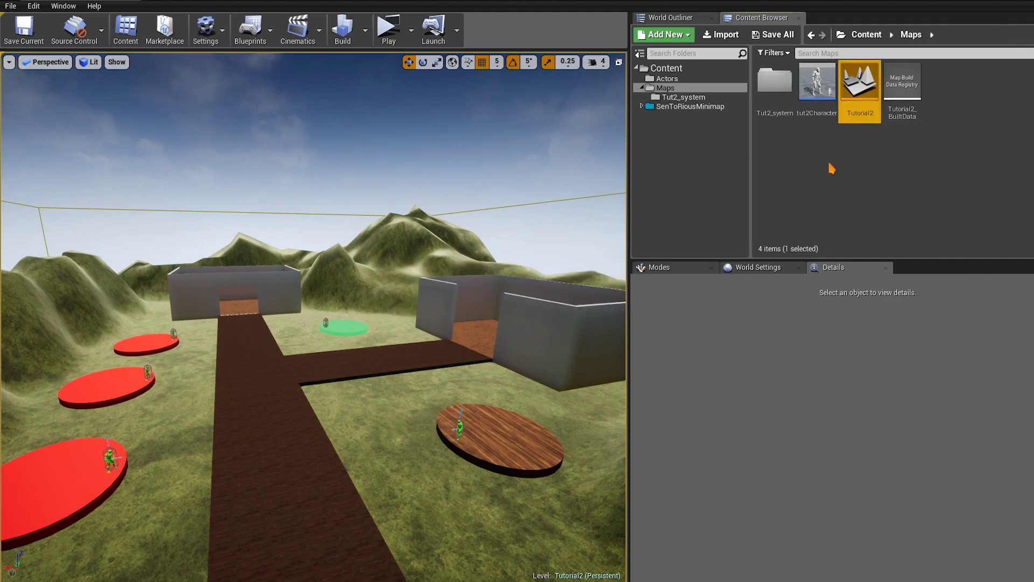
Create a new folder named Widgets inside the Maps folder
right_click(832, 166)
click(865, 178)
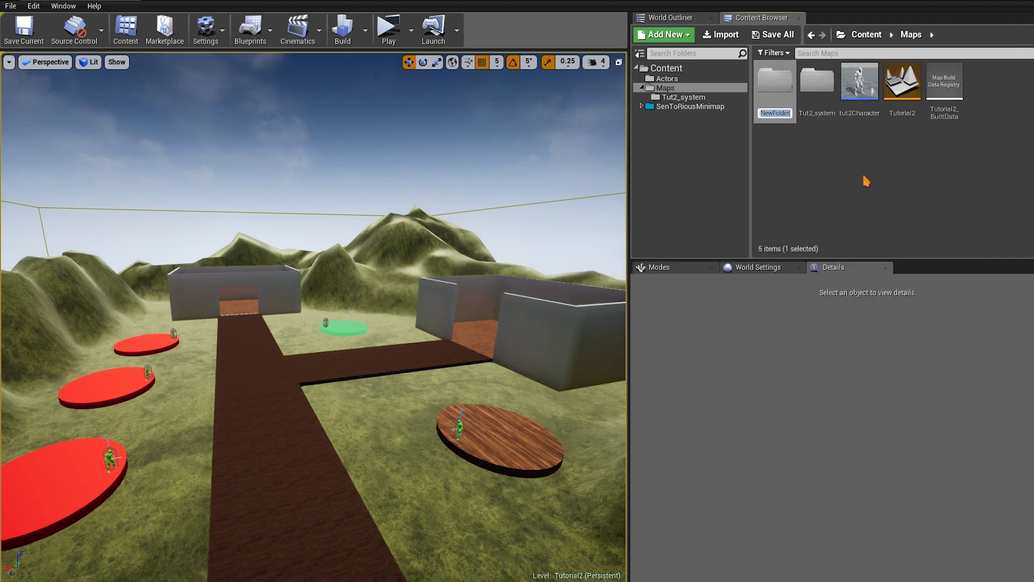
text(Widgets)
key(Return)
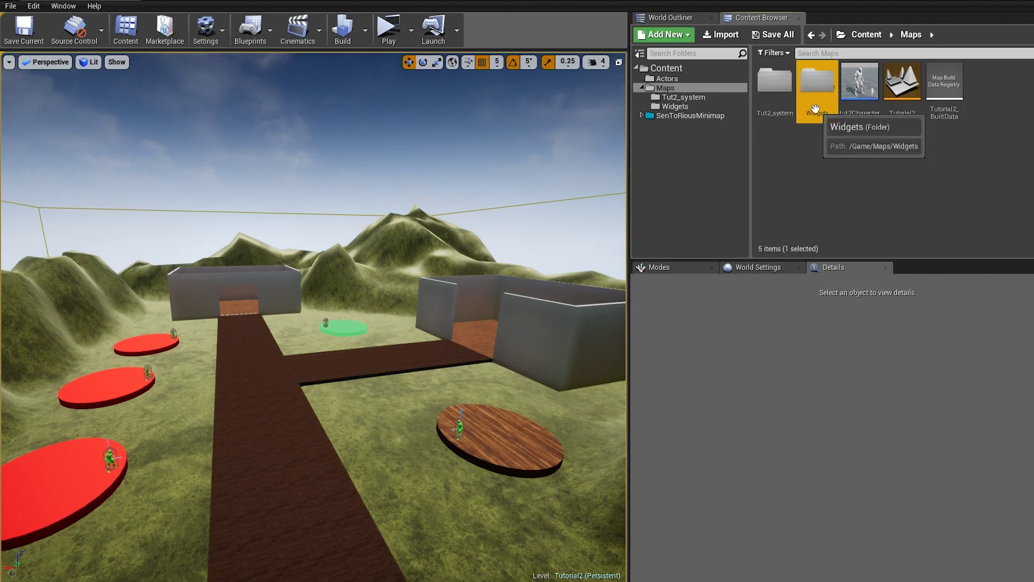
Create a Widget Blueprint named MyMinimap inside the Widgets folder
double_click(818, 83)
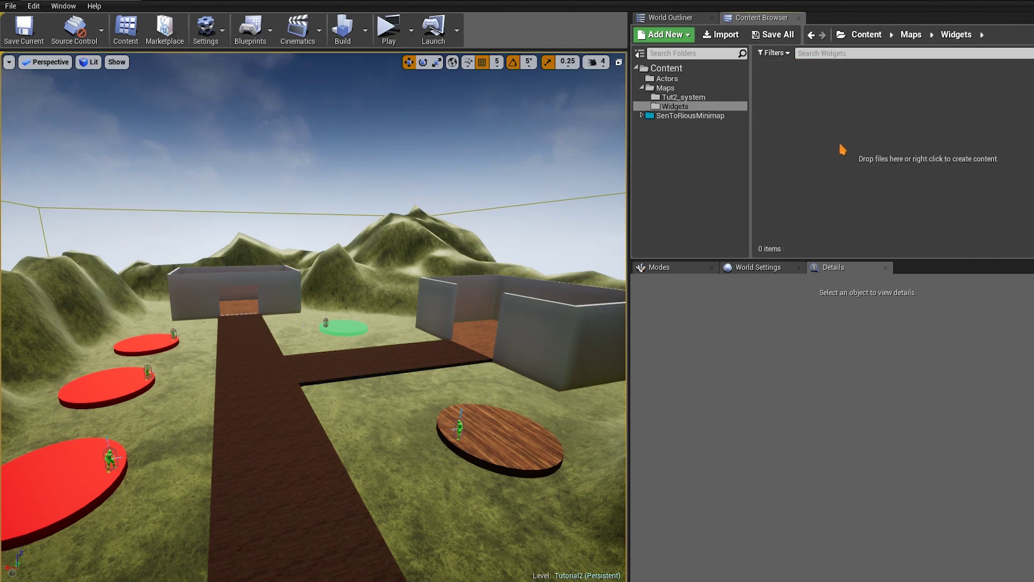
right_click(825, 109)
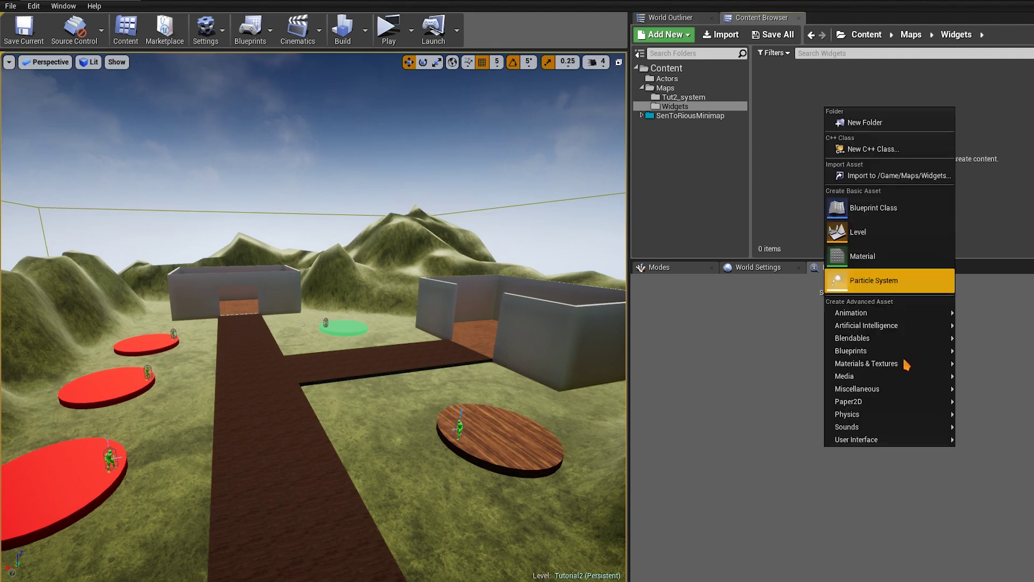
mouse_move(857, 441)
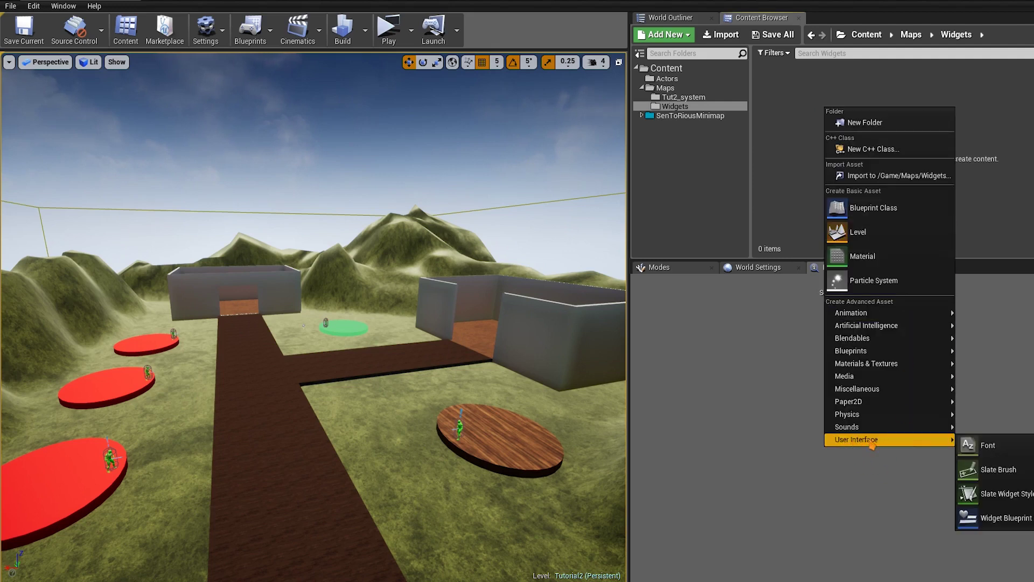
click(1004, 518)
key(BackSpace)
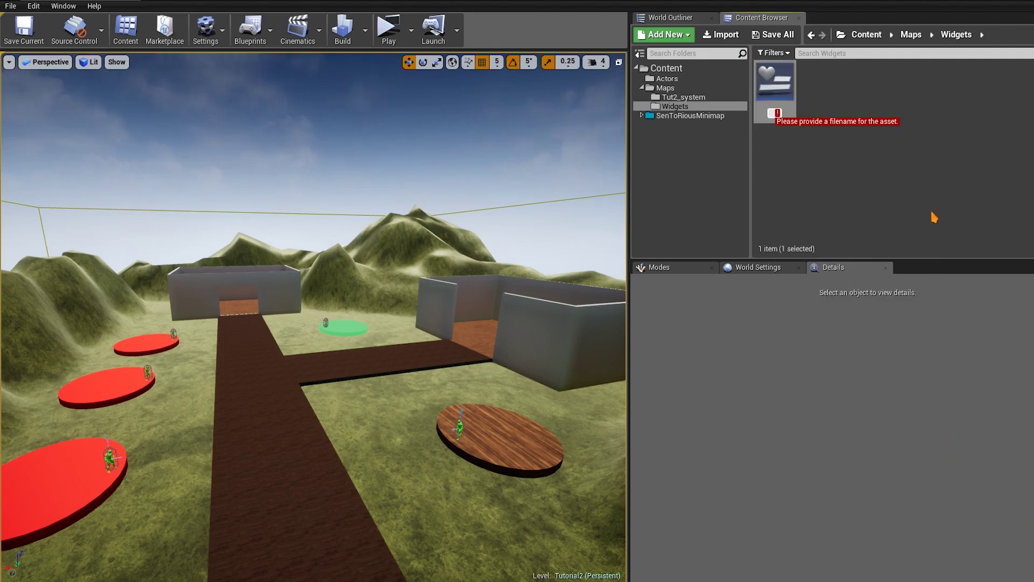
text(MyMinimap)
key(Return)
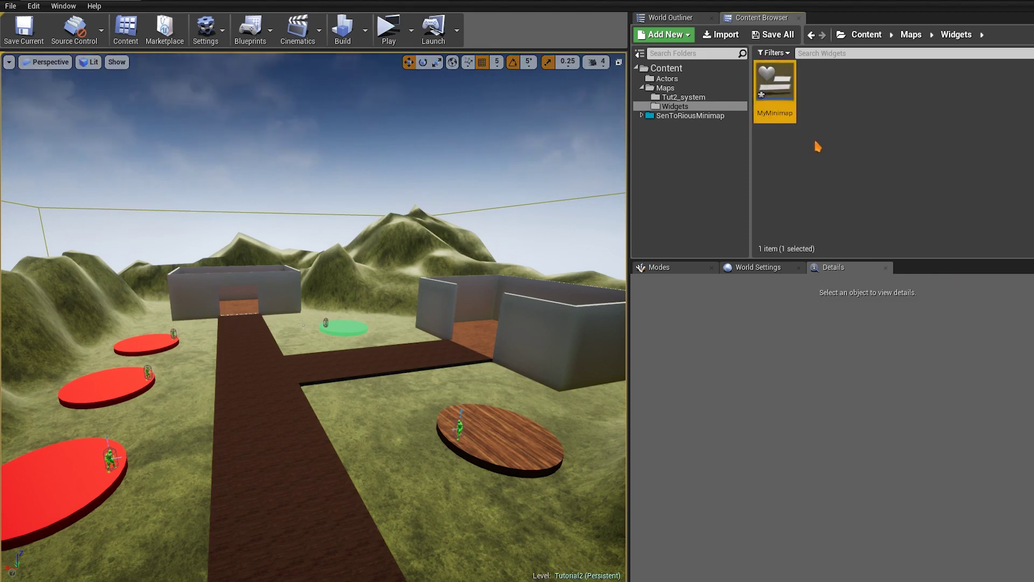
Open MyMinimap for editing, search the widget palette for "mini" and place a Minimap Component on its canvas
double_click(778, 101)
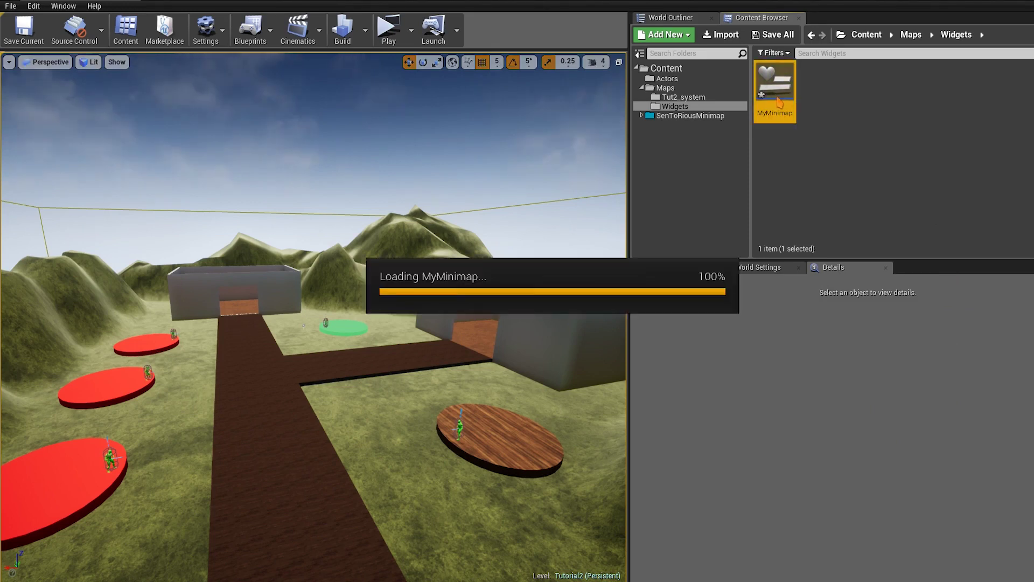
double_click(257, 86)
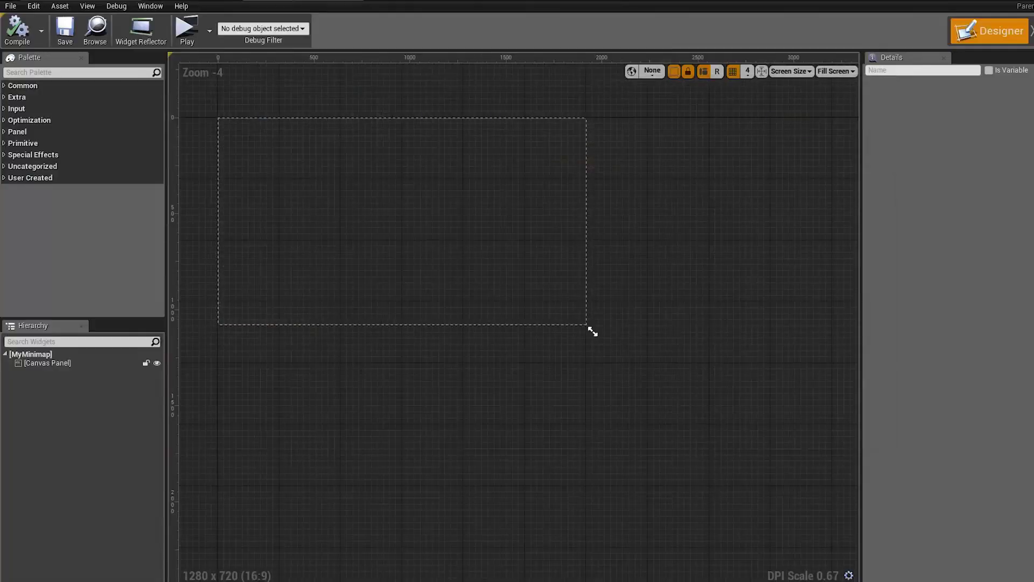
scroll(390, 235, up, 4)
scroll(607, 283, down, 2)
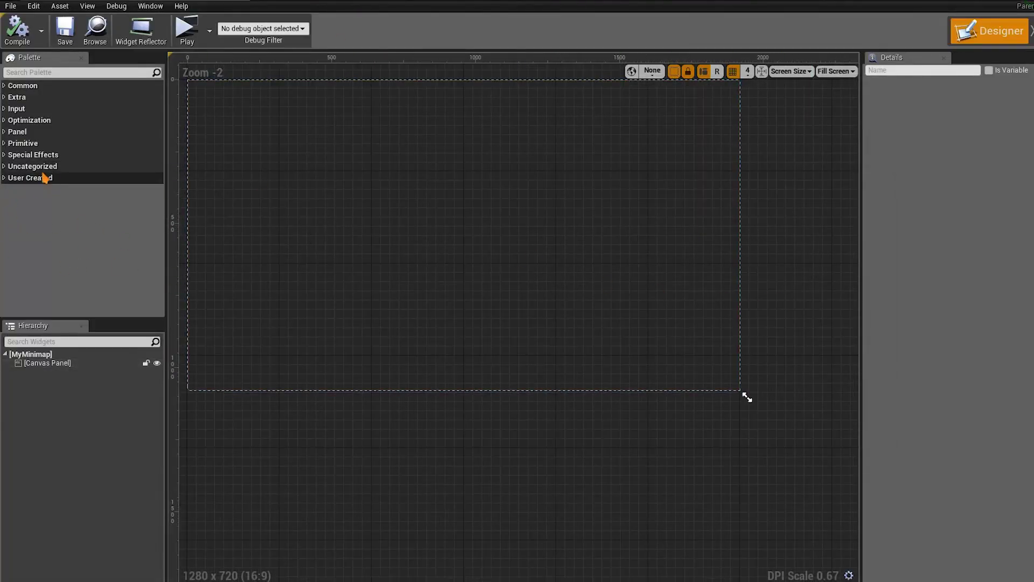
click(5, 178)
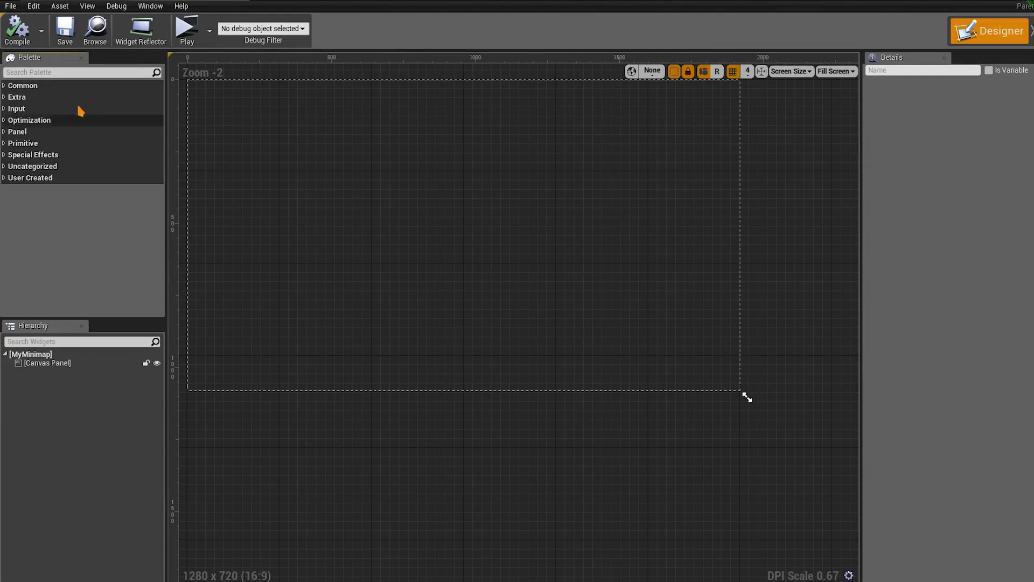
click(44, 74)
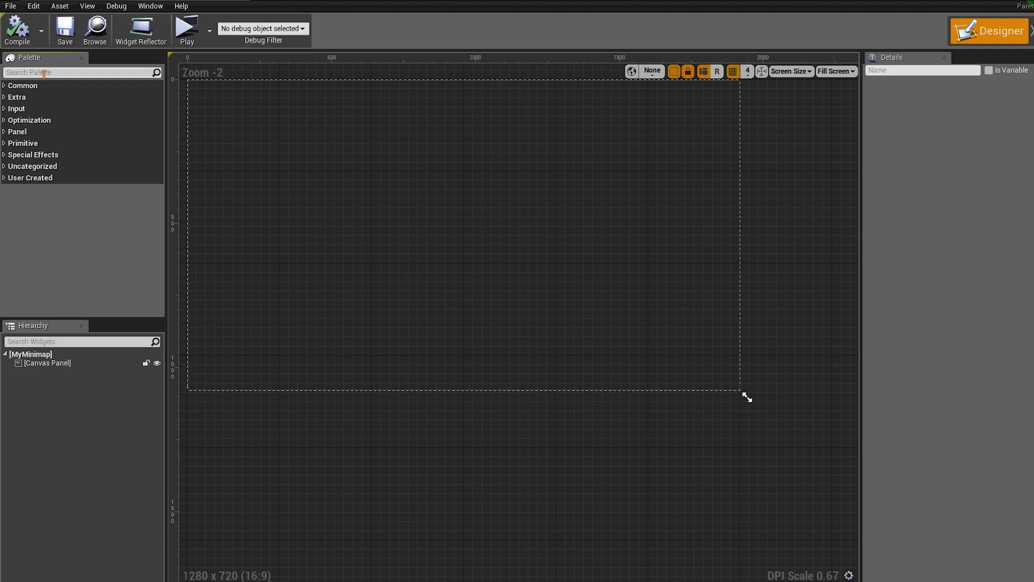
text(mini)
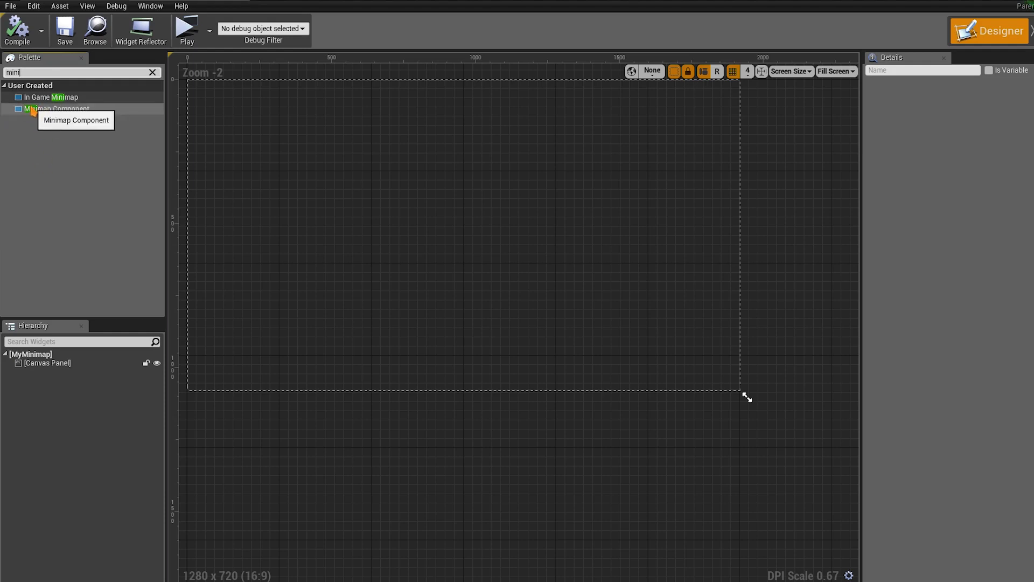
drag(33, 111, 86, 147)
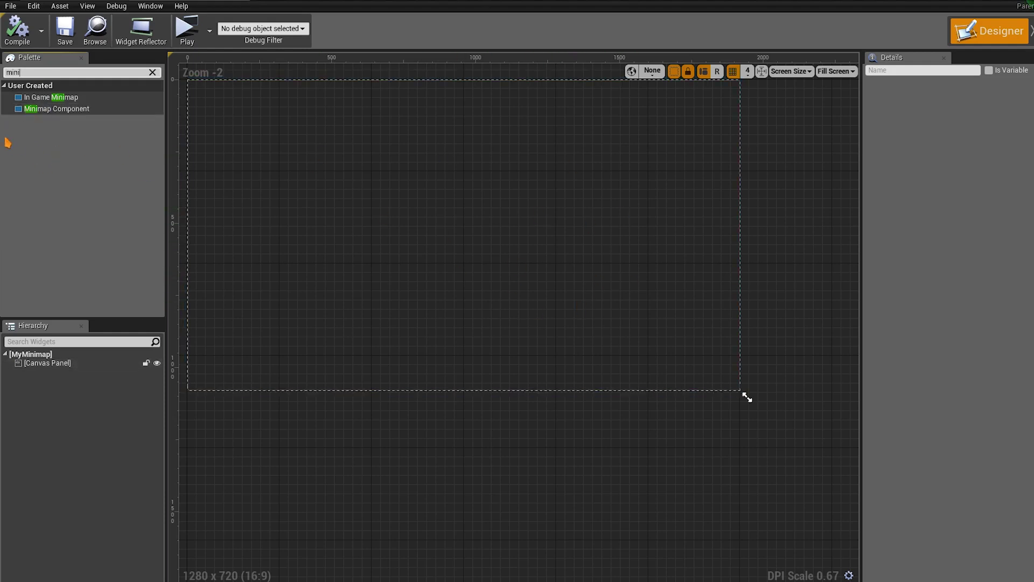
drag(32, 109, 566, 274)
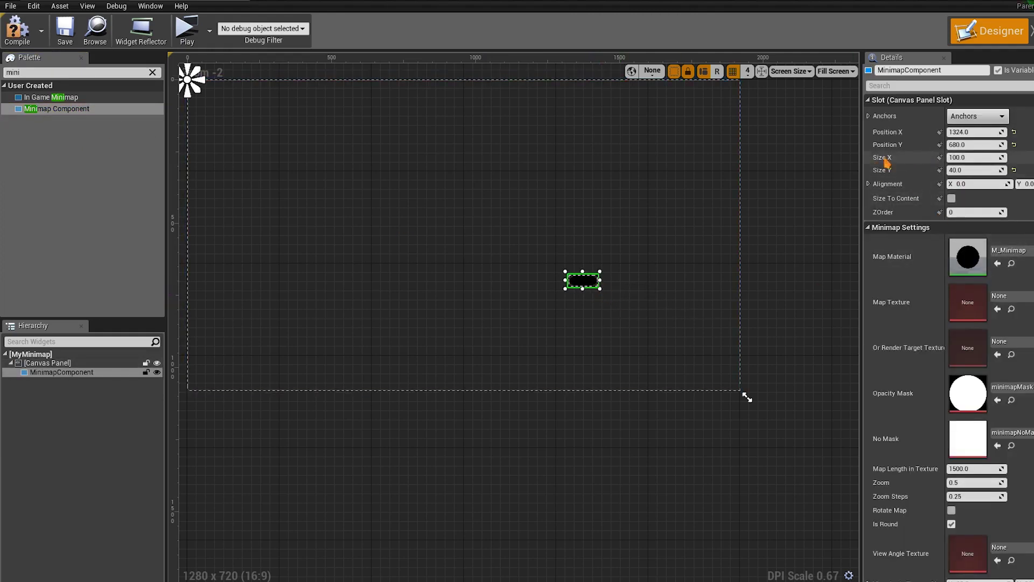
Set the MinimapComponent's Size X and Size Y to 300
click(993, 158)
text(300)
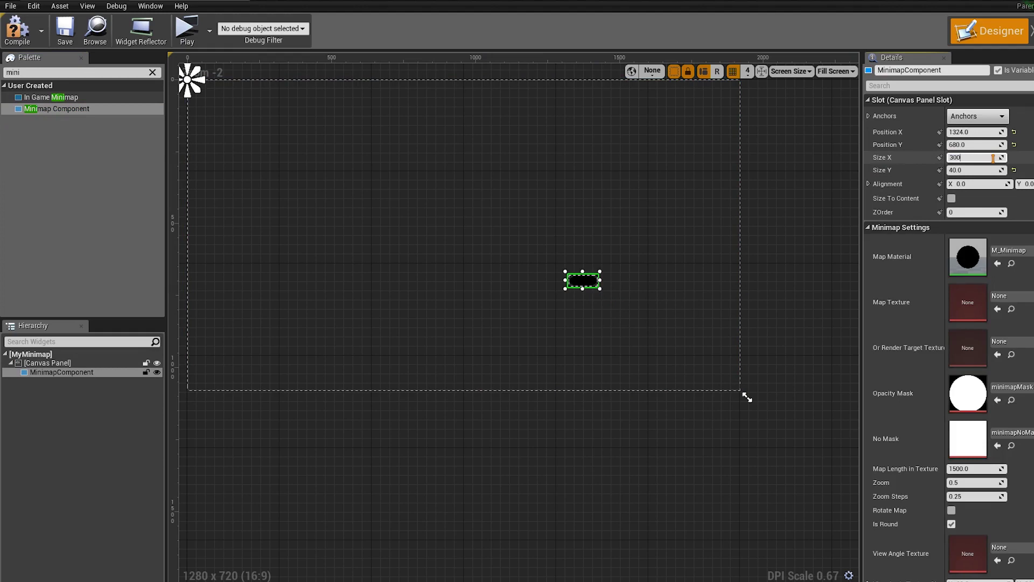
key(Return)
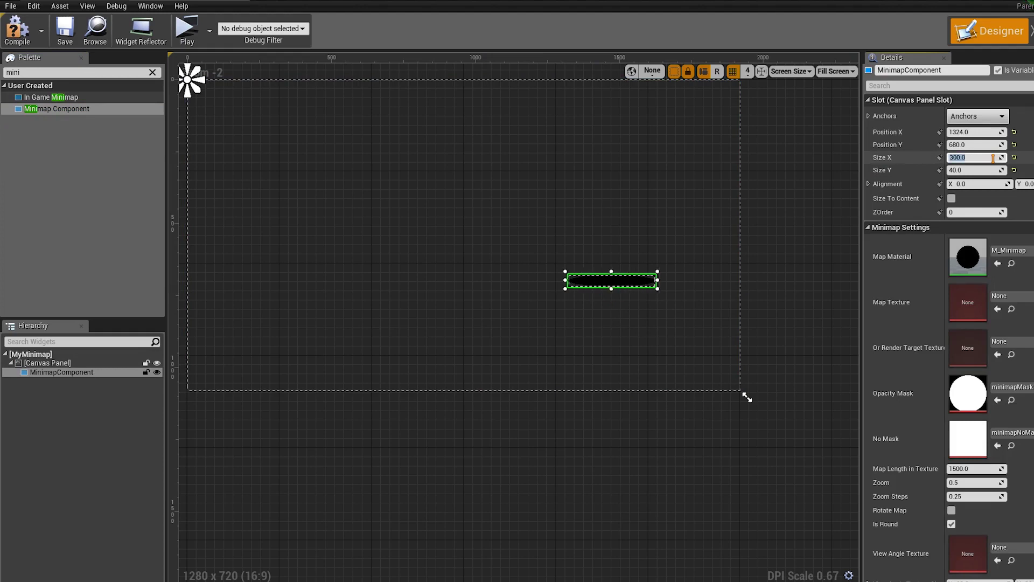
click(978, 169)
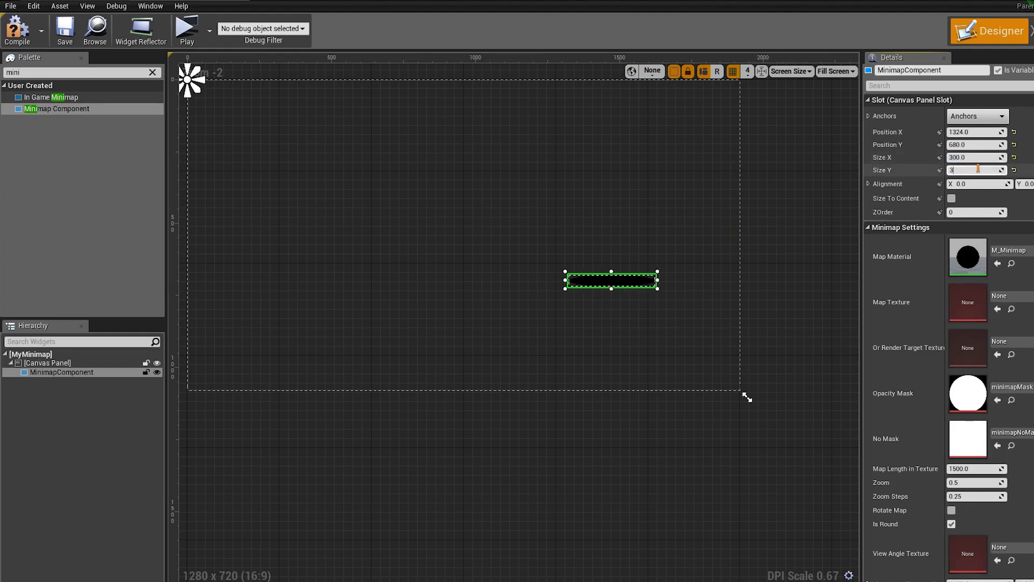
key(Return)
Move the MinimapComponent to the lower-left corner of the canvas
scroll(660, 156, down, 1)
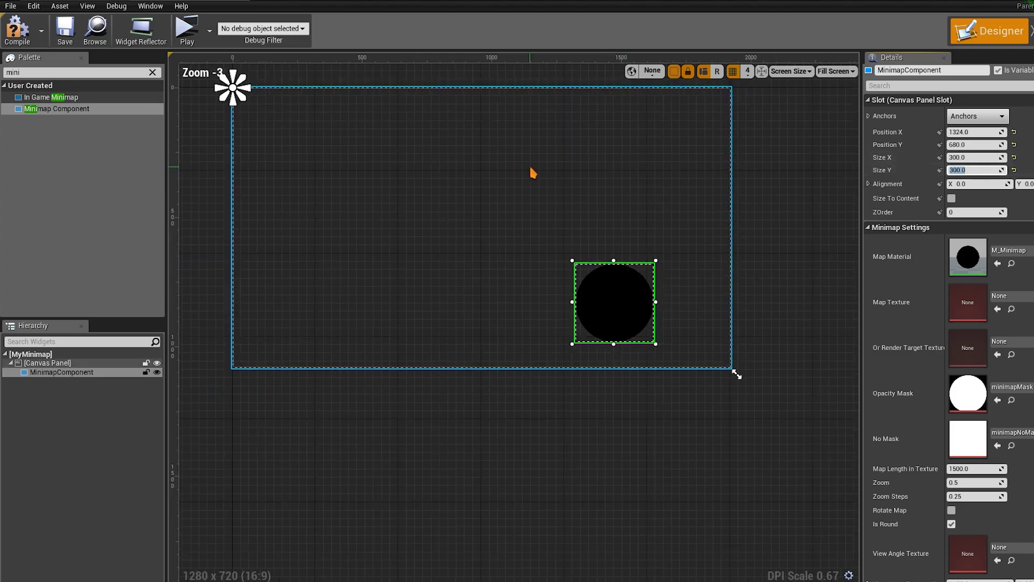
right_drag(534, 170, 642, 225)
drag(726, 358, 388, 380)
scroll(388, 380, up, 5)
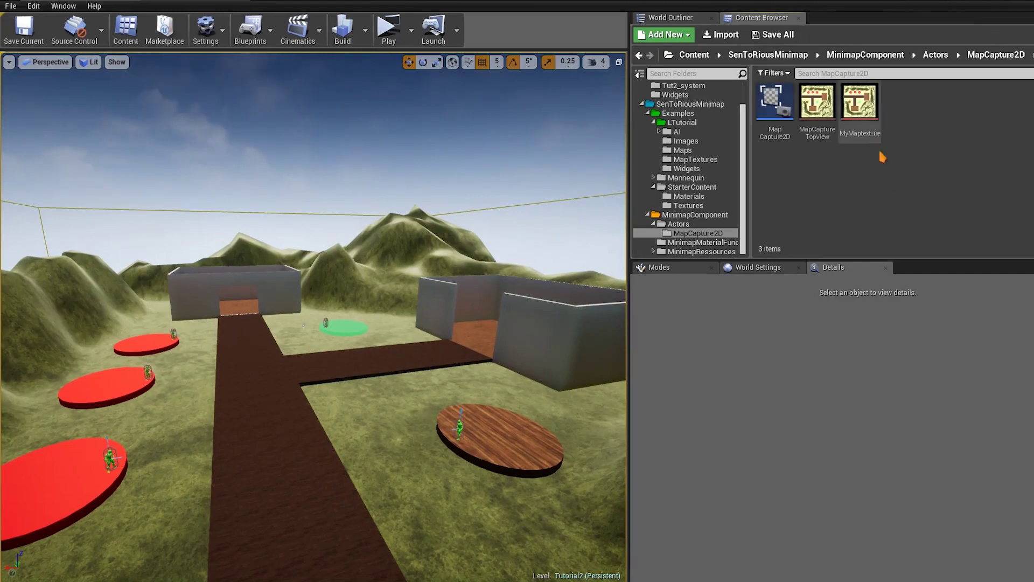
Assign the MyMaptexture texture as the MinimapComponent's Map Texture
mouse_move(874, 138)
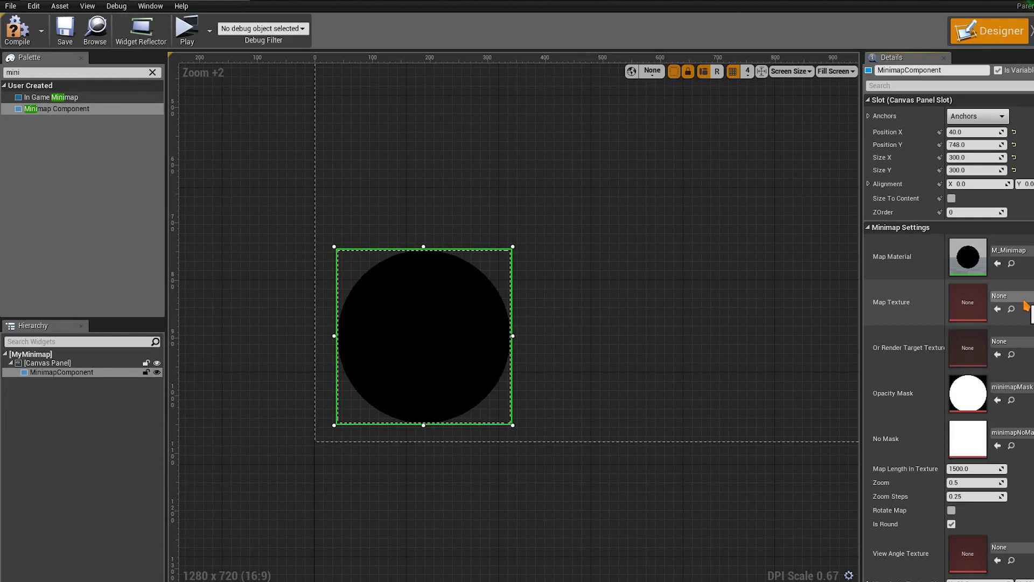
click(1025, 304)
text(my)
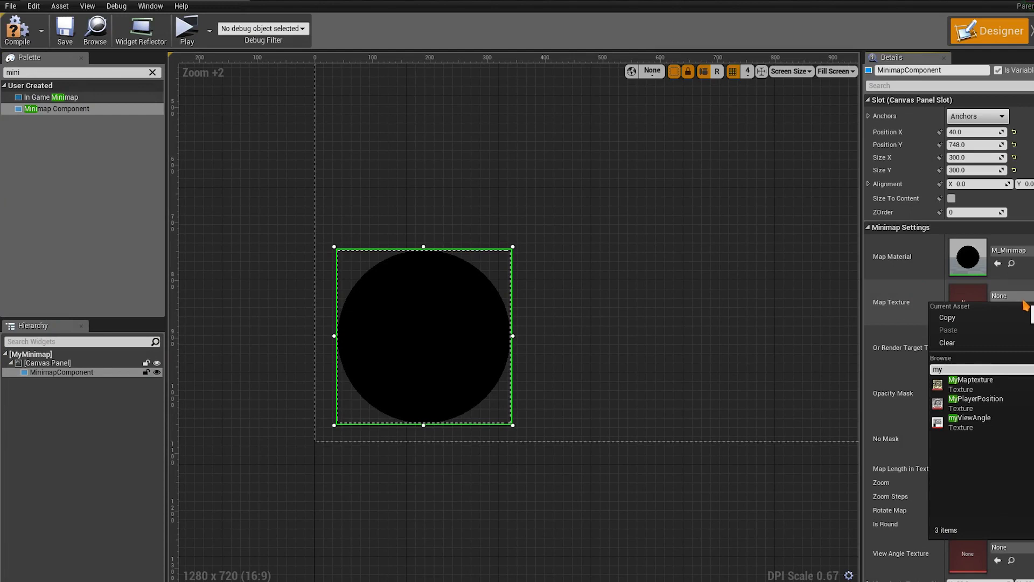
click(970, 383)
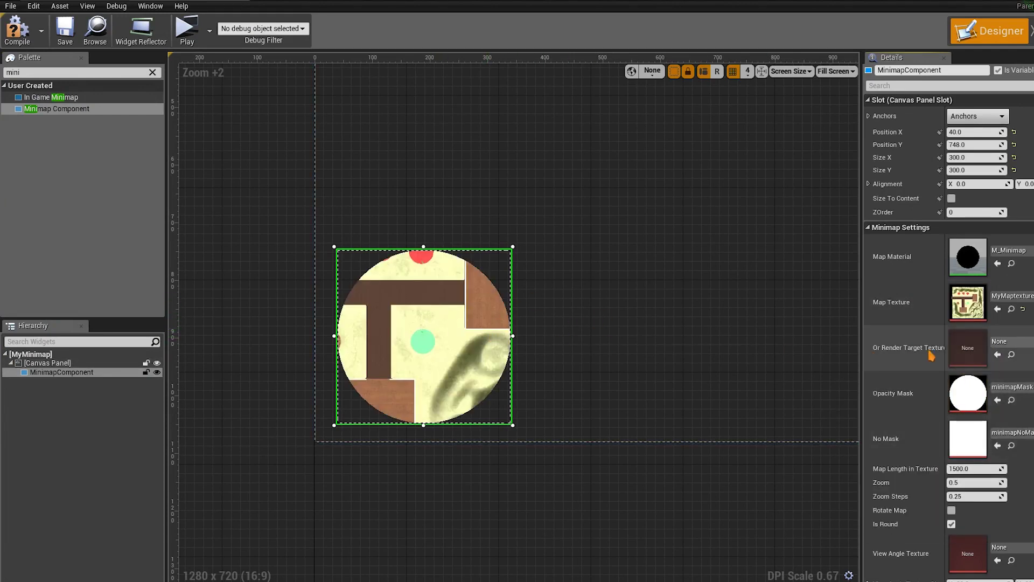
Set the MinimapComponent's Map Length in Texture to 14000
scroll(1028, 435, down, 2)
scroll(916, 377, down, 4)
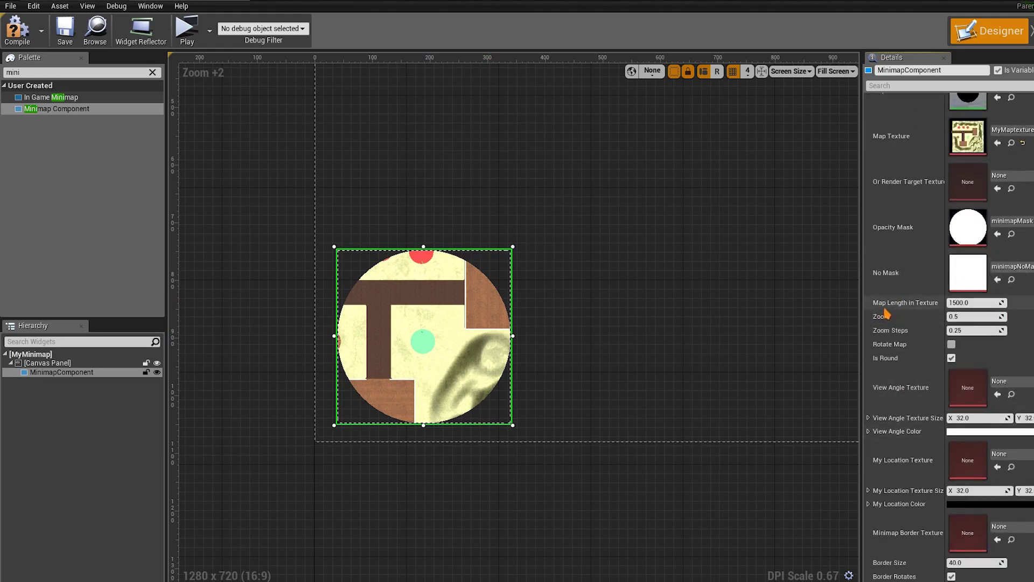
mouse_move(916, 310)
click(967, 304)
text(1)
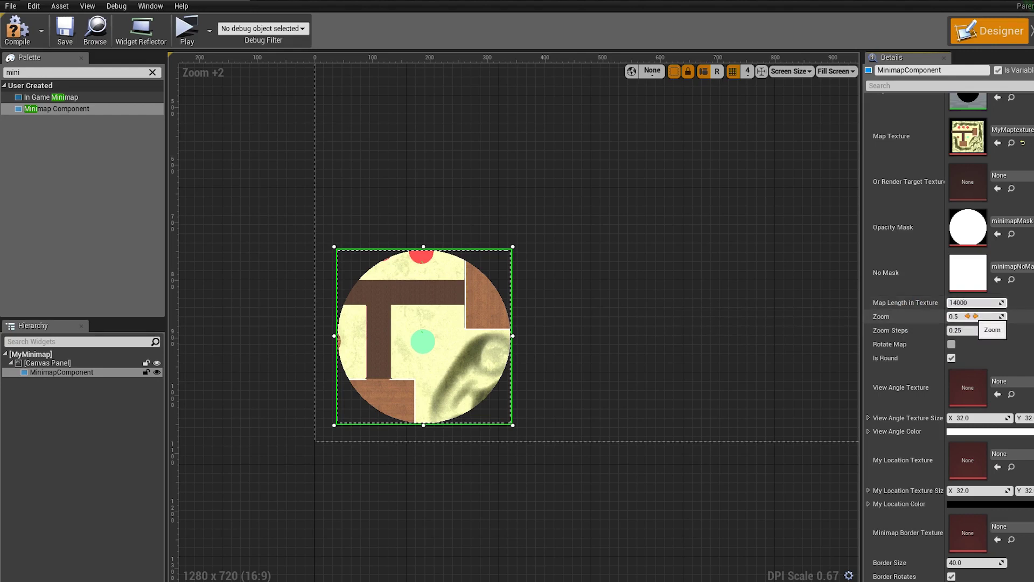
key(Return)
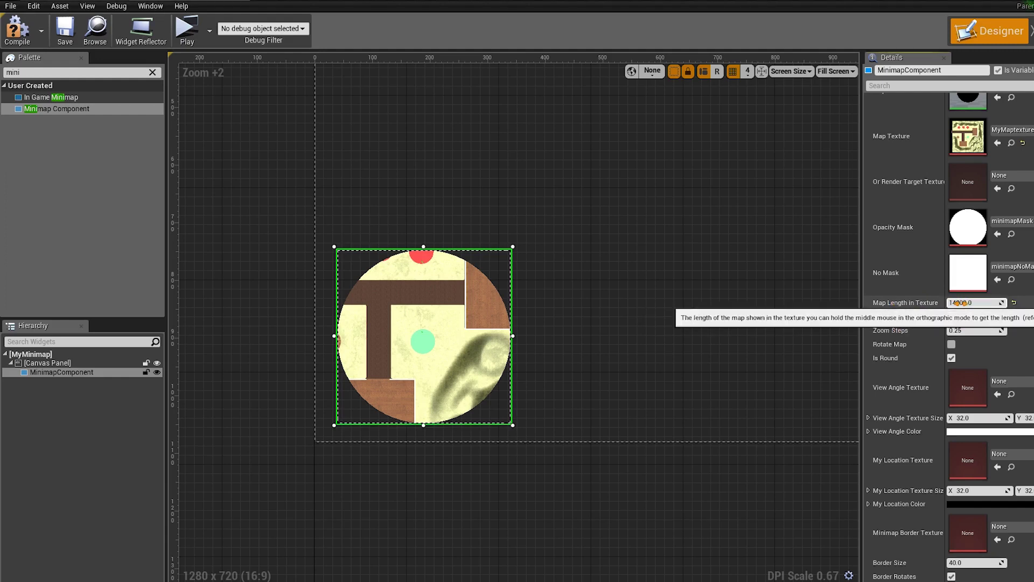
Set the MinimapComponent's Zoom to 0.6 and enable Rotate Map
click(972, 316)
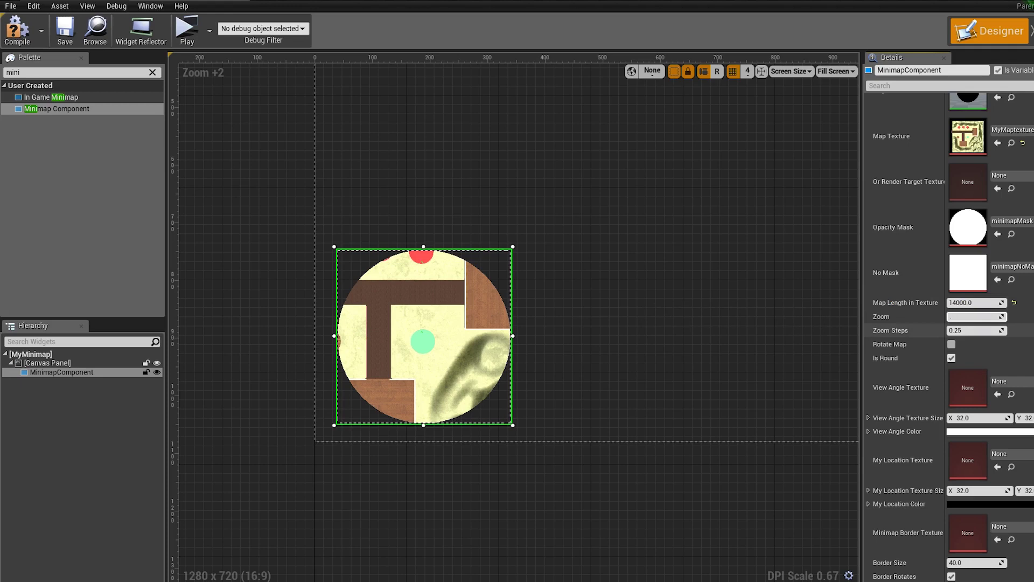
text(5)
key(Return)
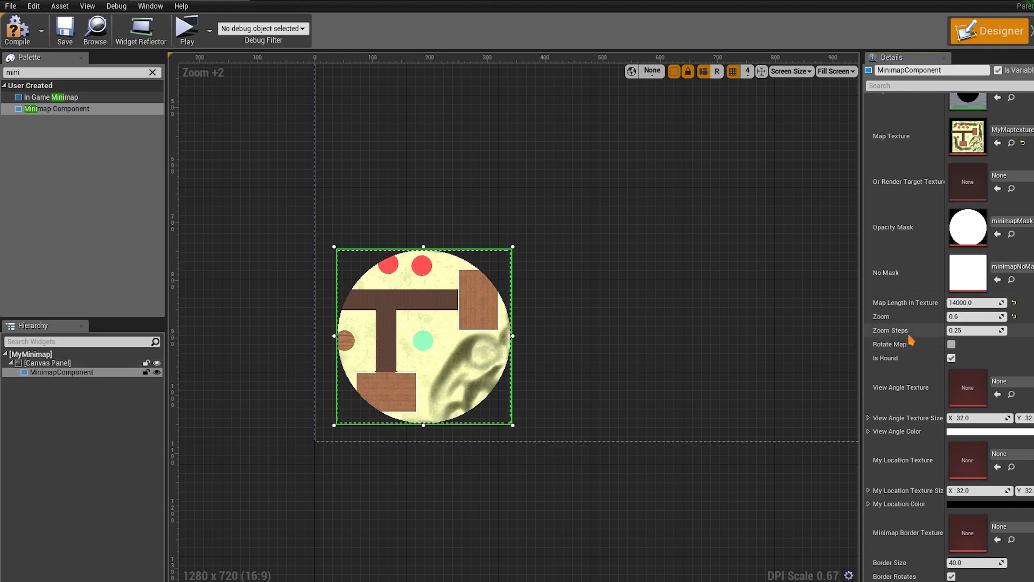
scroll(909, 336, down, 1)
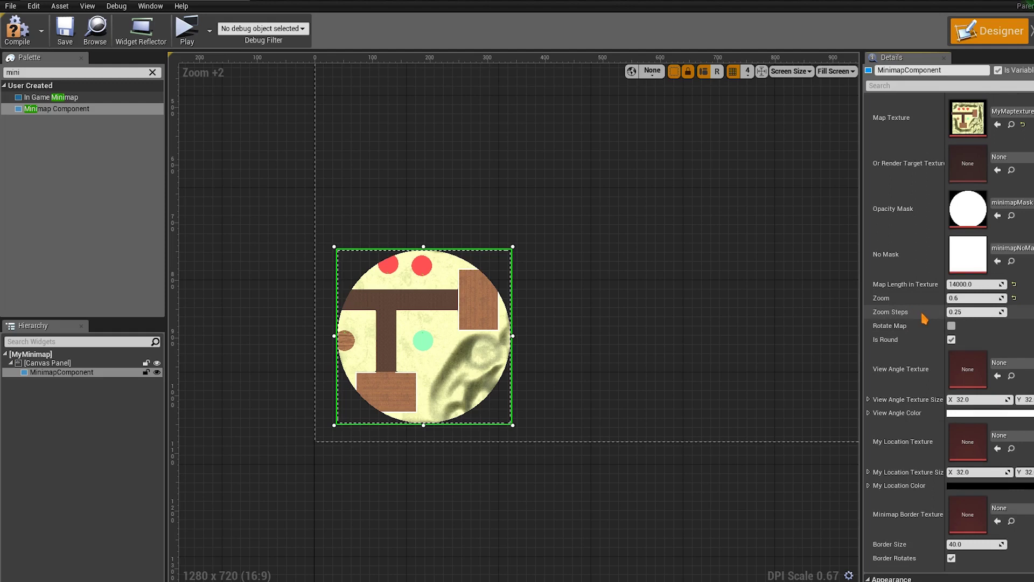
scroll(921, 310, down, 2)
click(952, 289)
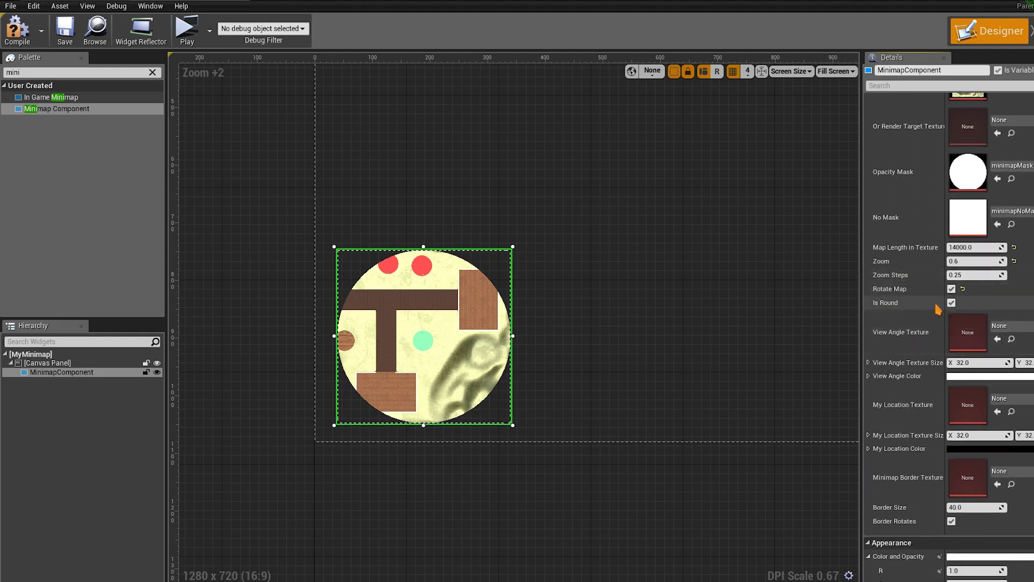
Toggle the MinimapComponent's Is Round option off and on to compare the square and round shapes, ending with it enabled
click(951, 302)
click(953, 303)
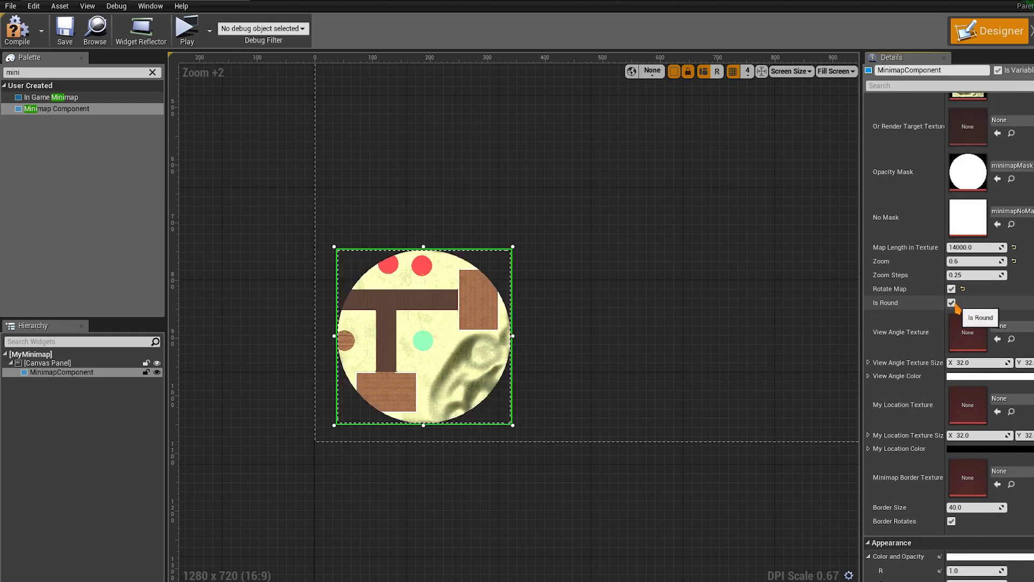
click(953, 304)
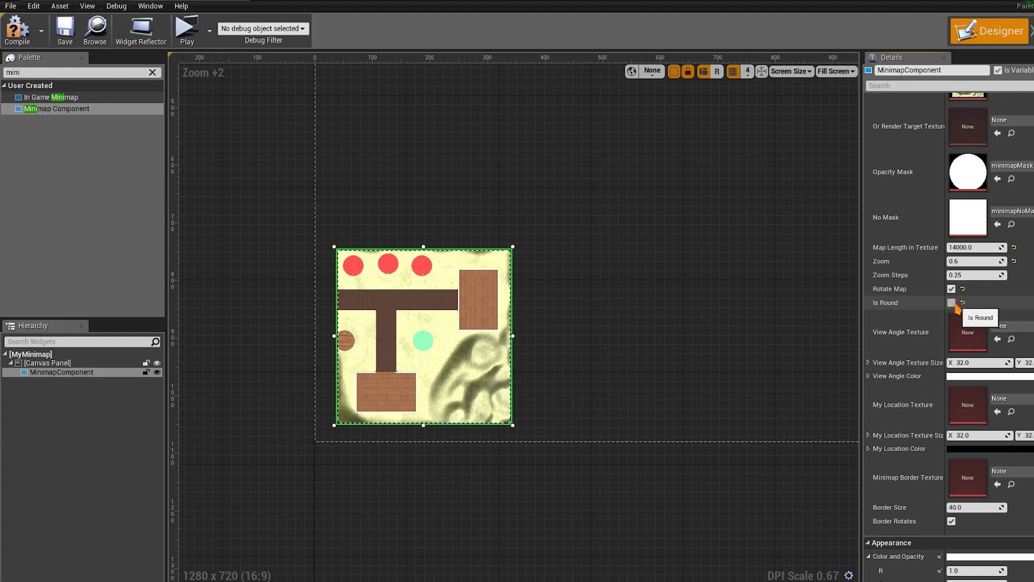
click(952, 303)
click(953, 304)
click(952, 303)
click(952, 303)
click(952, 304)
click(952, 303)
click(953, 303)
click(952, 304)
click(952, 303)
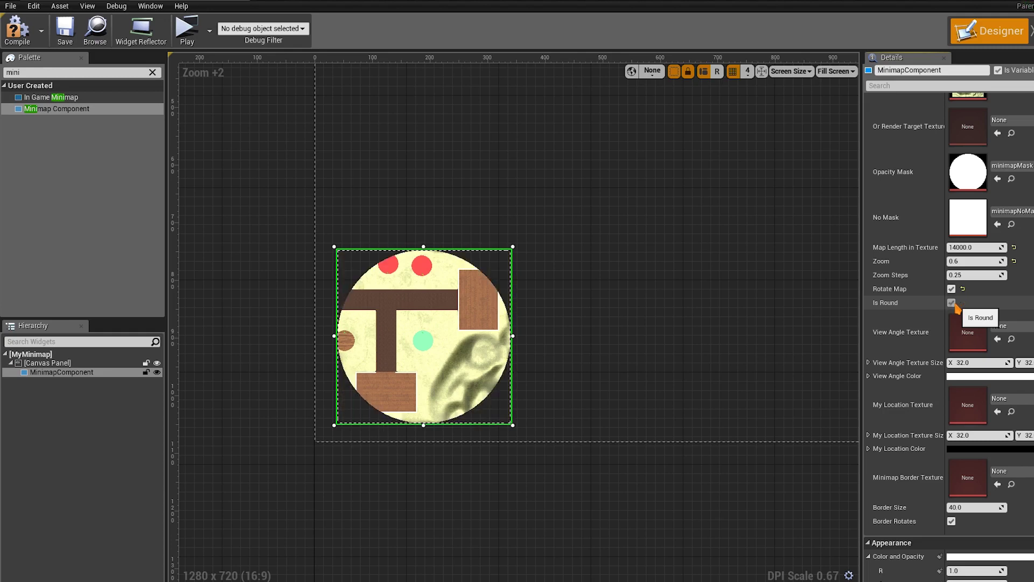